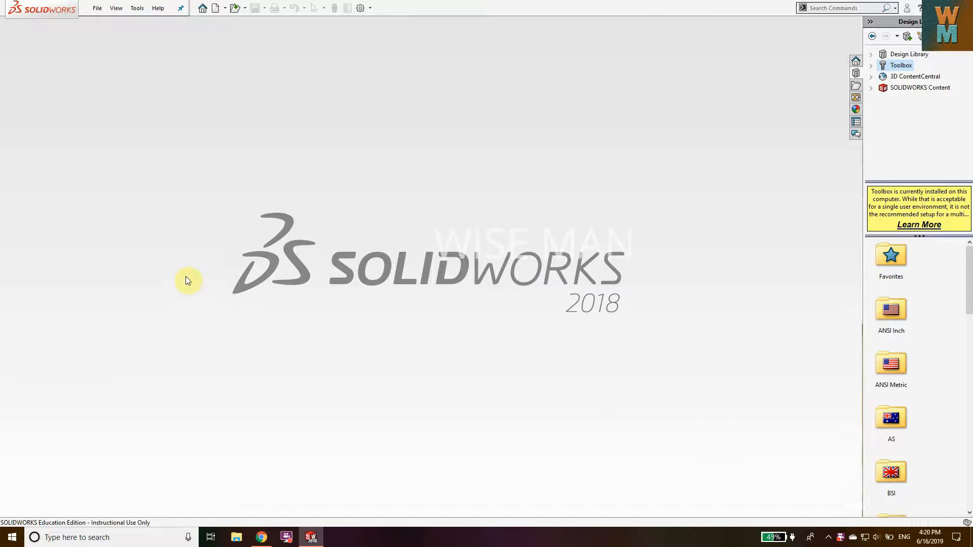
# Create a new part document from the Tutorial part template
pyautogui.click(97, 11)
pyautogui.click(109, 19)
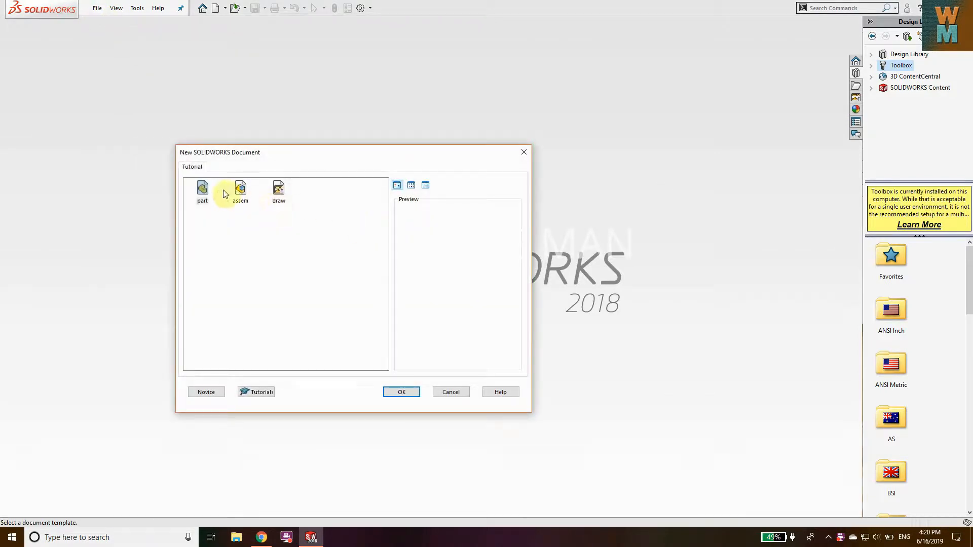
pyautogui.click(203, 191)
pyautogui.click(400, 392)
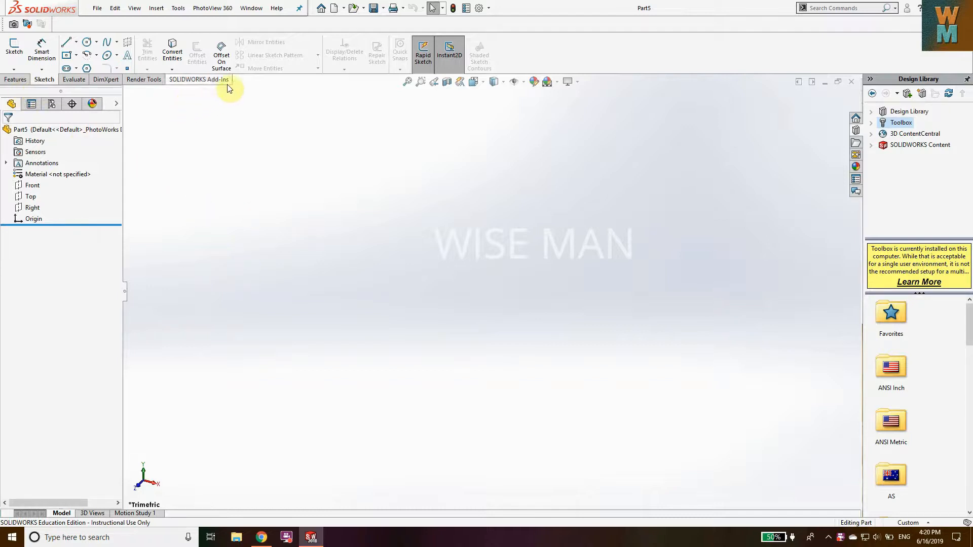
# Switch the SOLIDWORKS Toolbox add-in off and back on, and open its cam design tool
pyautogui.click(196, 80)
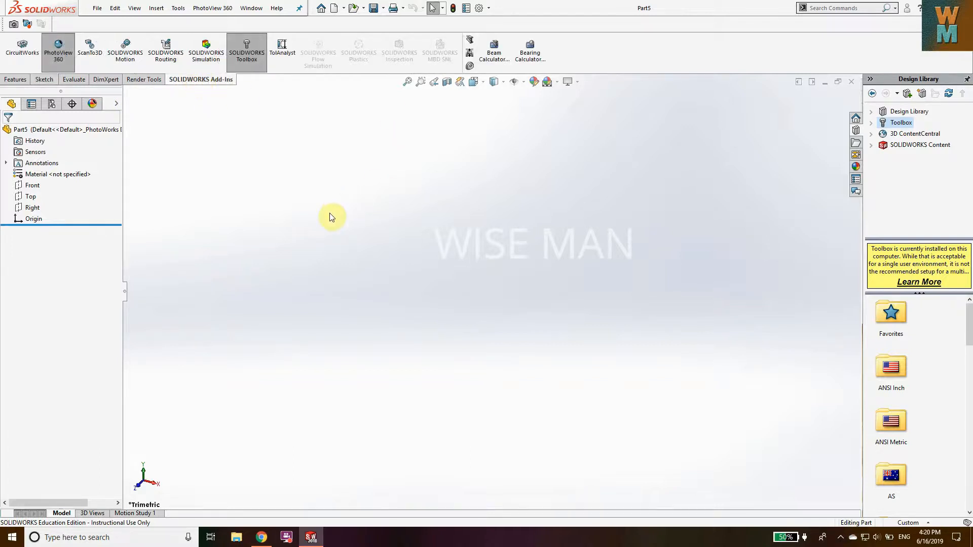
pyautogui.click(248, 51)
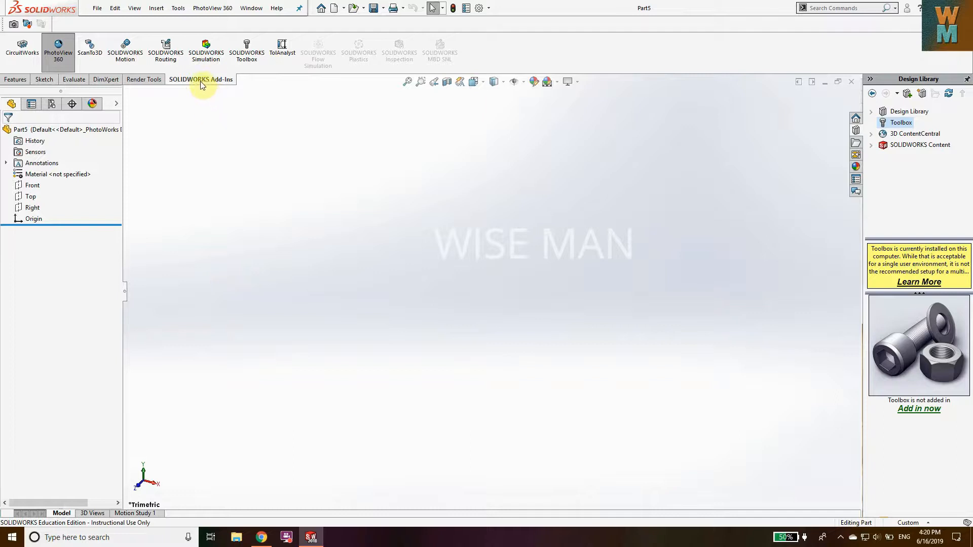
pyautogui.click(247, 64)
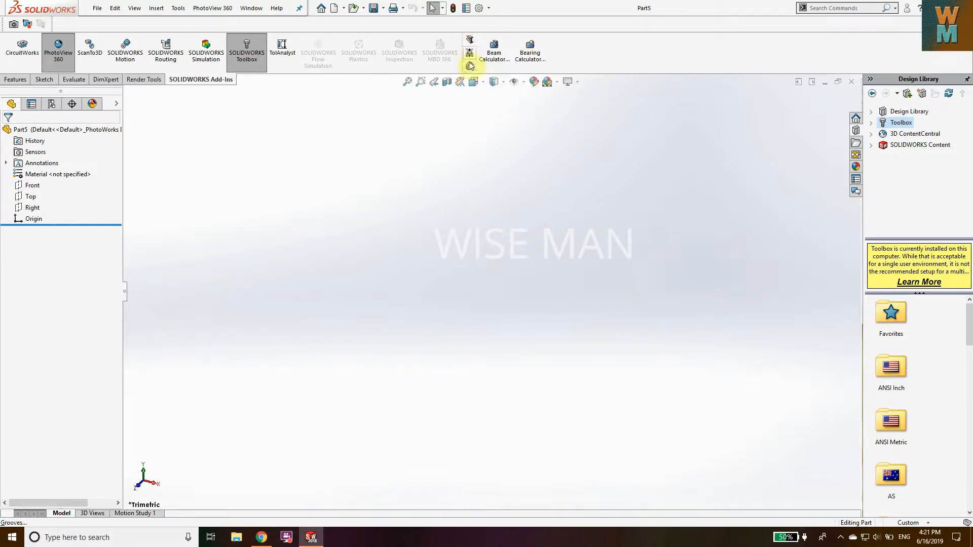
pyautogui.click(470, 68)
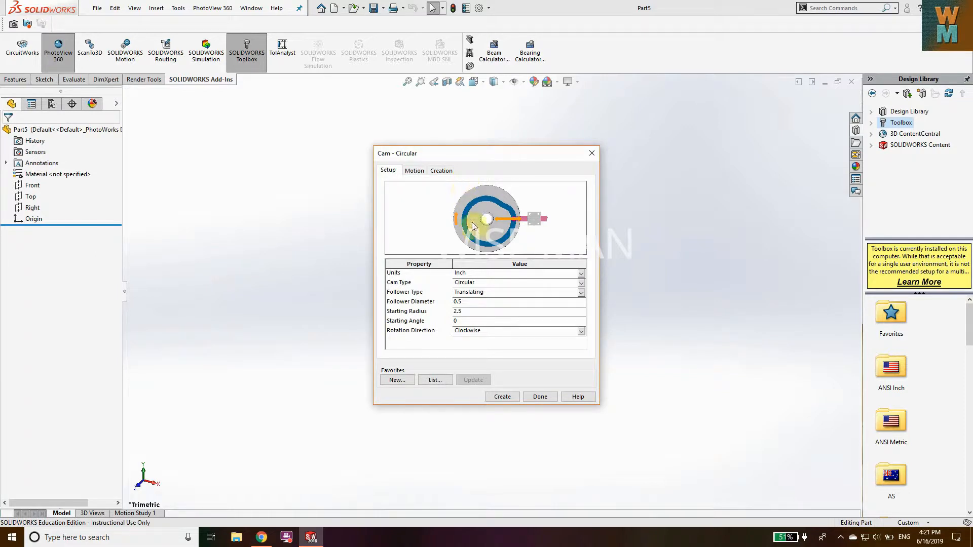
# Check the cam's unit and type options, keeping the units at Inch and the cam type at Circular
pyautogui.click(467, 275)
pyautogui.click(477, 284)
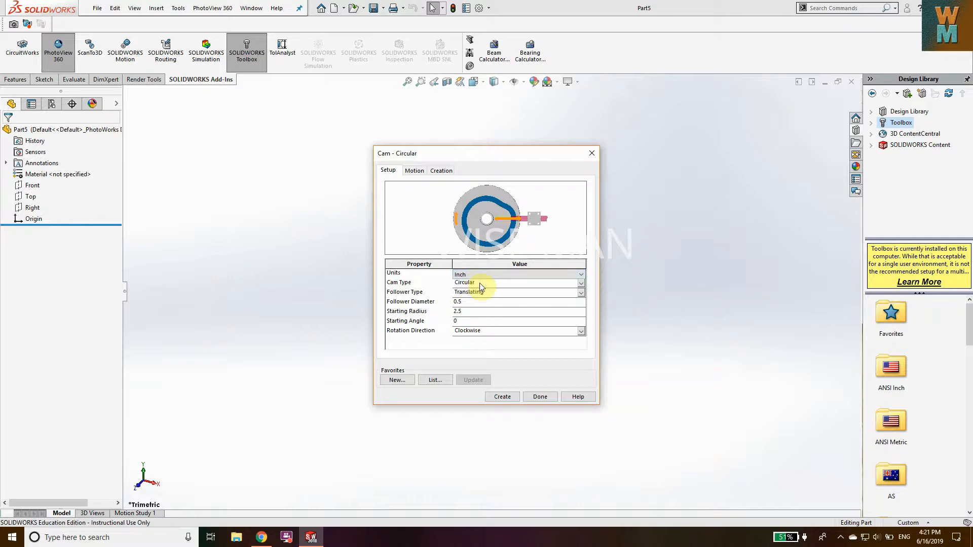
pyautogui.click(480, 284)
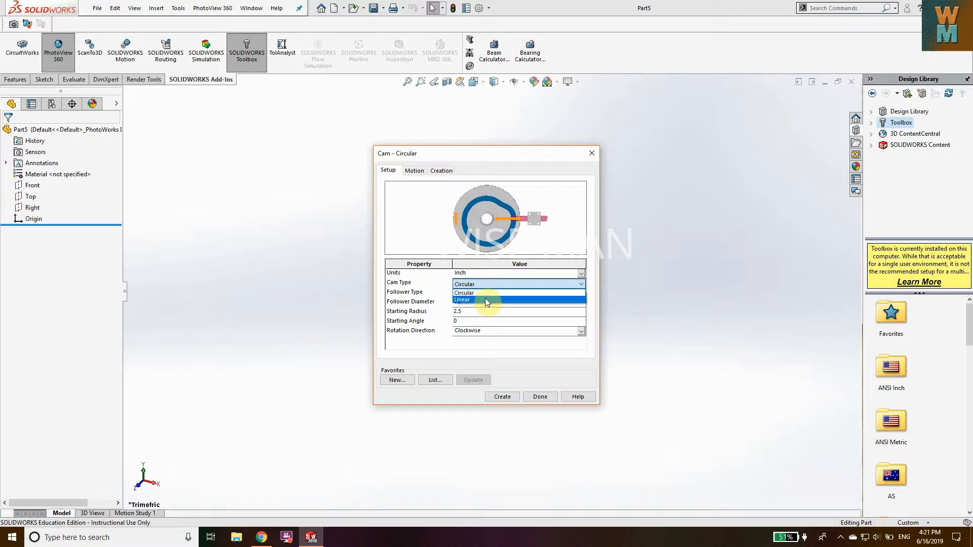
pyautogui.click(485, 298)
pyautogui.click(478, 281)
pyautogui.click(479, 290)
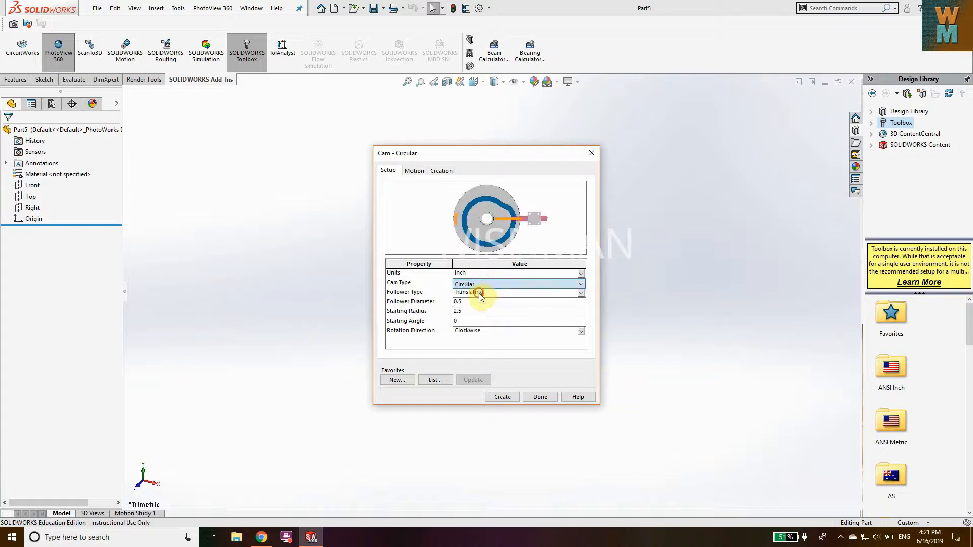
# Try the Offset Left and Swing Right follower types, and return the cam's follower type to Translating
pyautogui.click(482, 294)
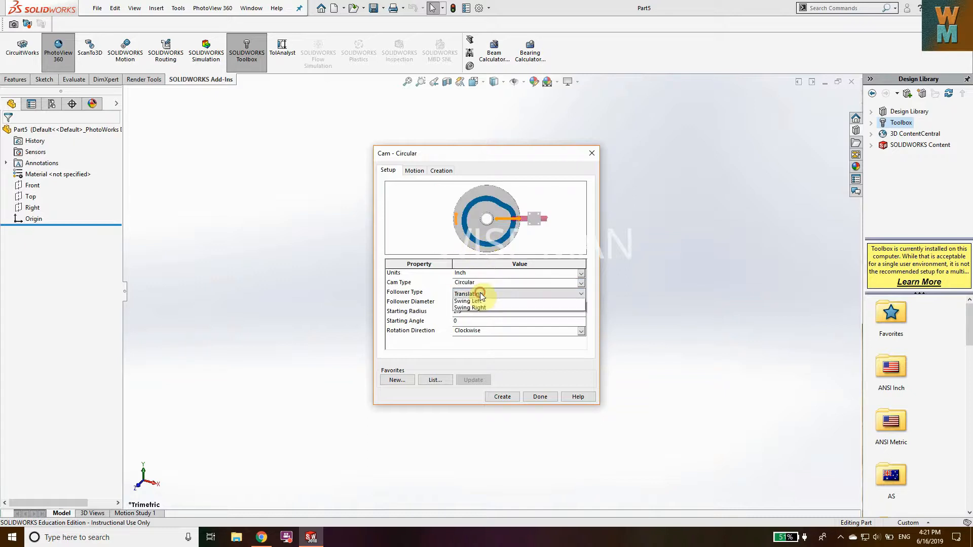
pyautogui.click(484, 302)
pyautogui.click(485, 296)
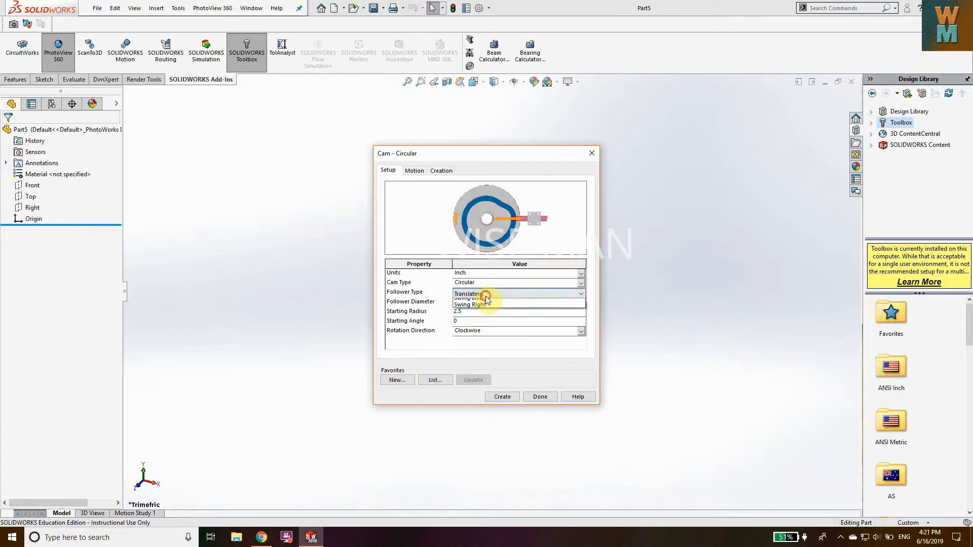
pyautogui.click(490, 309)
pyautogui.click(489, 295)
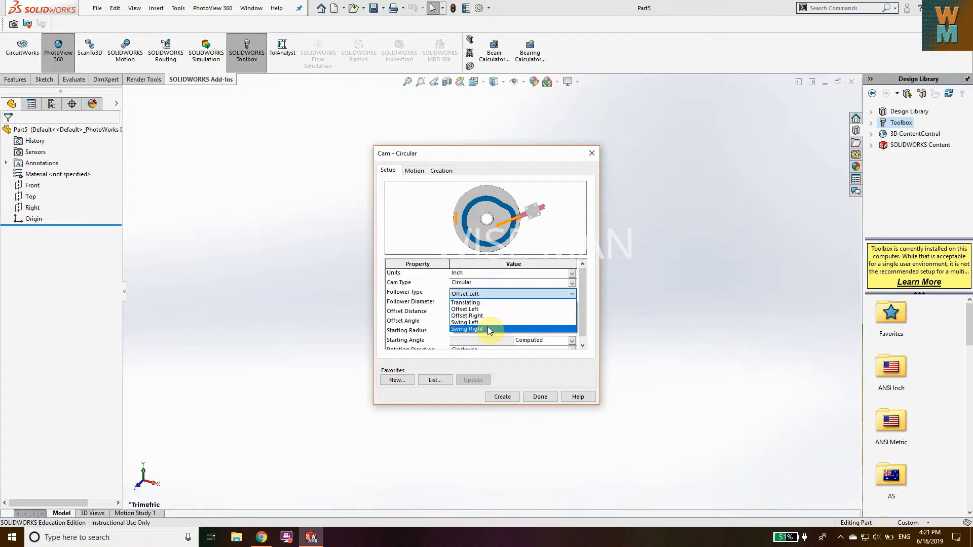
pyautogui.click(488, 328)
pyautogui.click(488, 293)
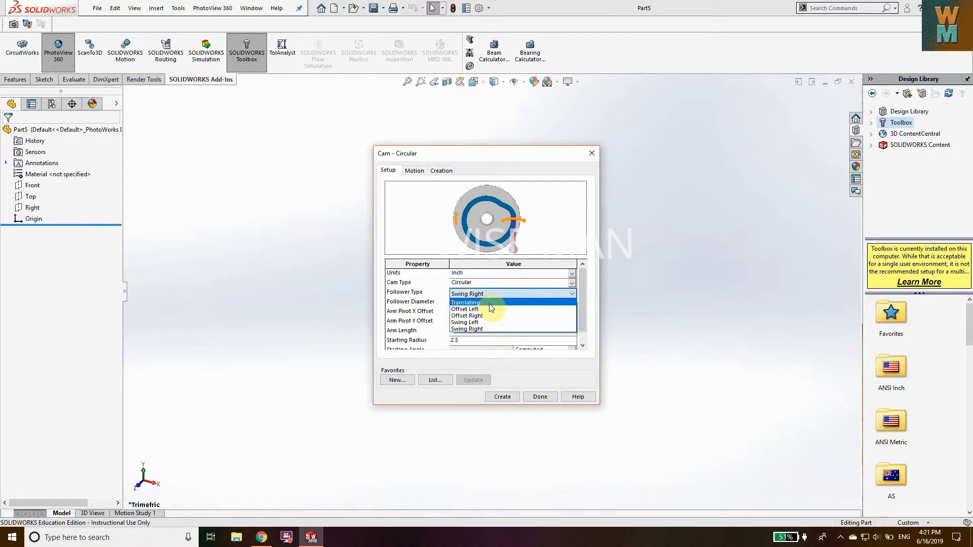
pyautogui.click(490, 302)
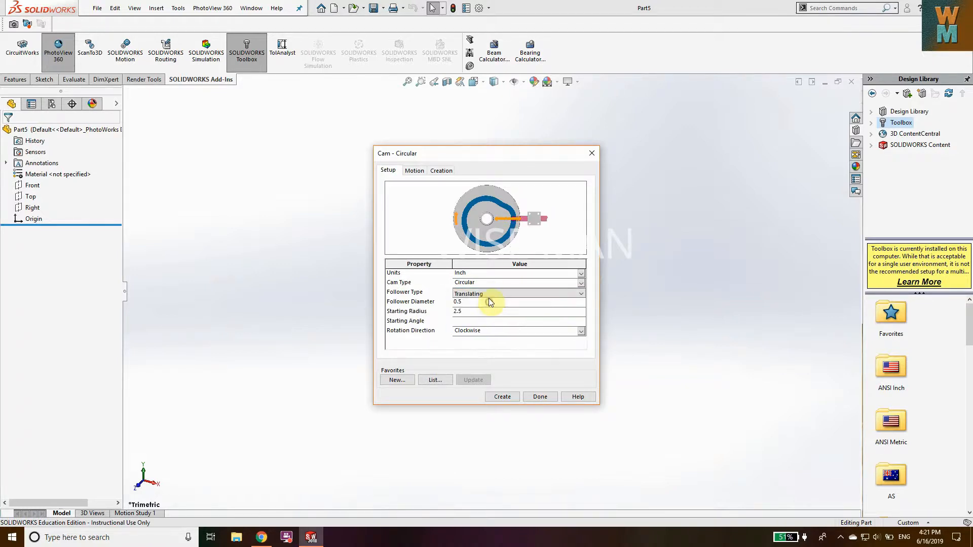
# Set the cam's starting radius to 2 and starting angle to 0, keeping the rotation direction Clockwise
pyautogui.click(463, 311)
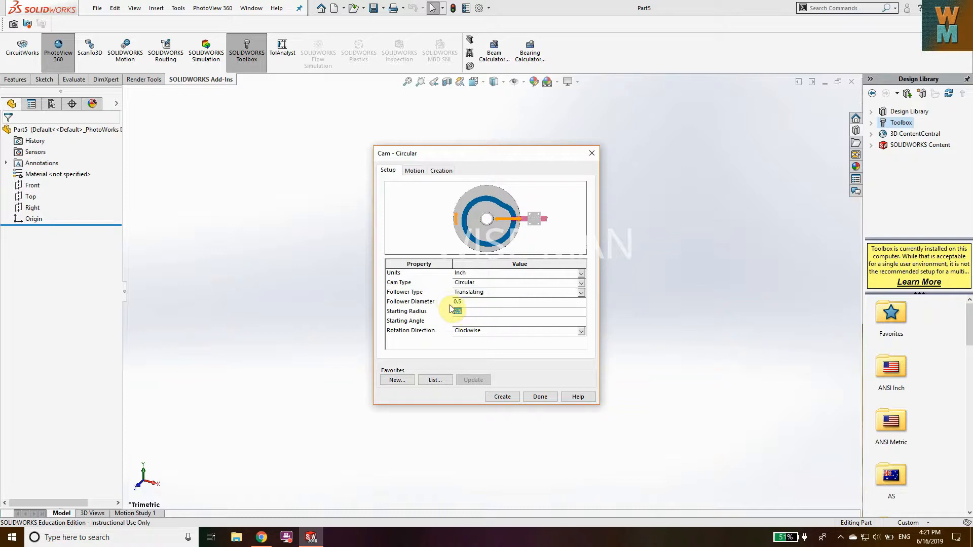
pyautogui.click(464, 331)
pyautogui.click(466, 340)
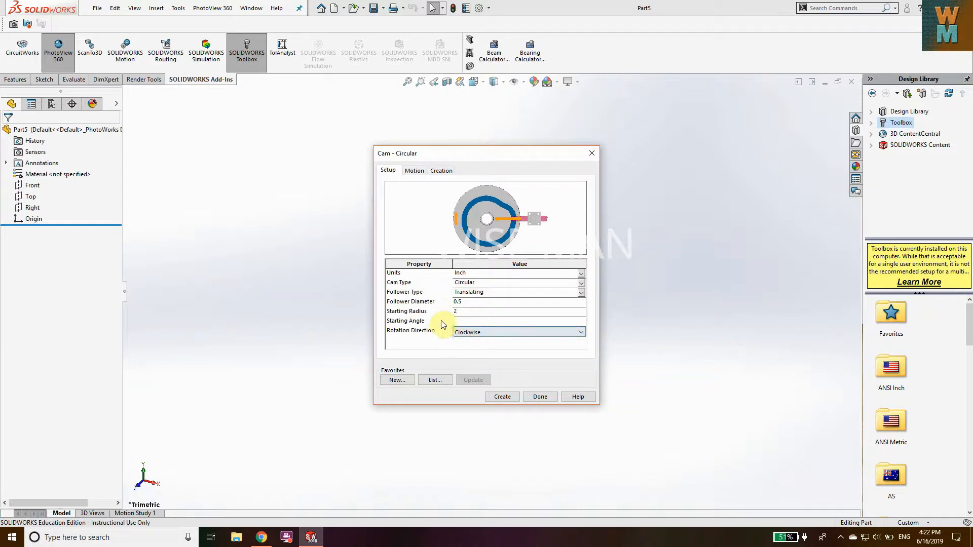
pyautogui.click(460, 319)
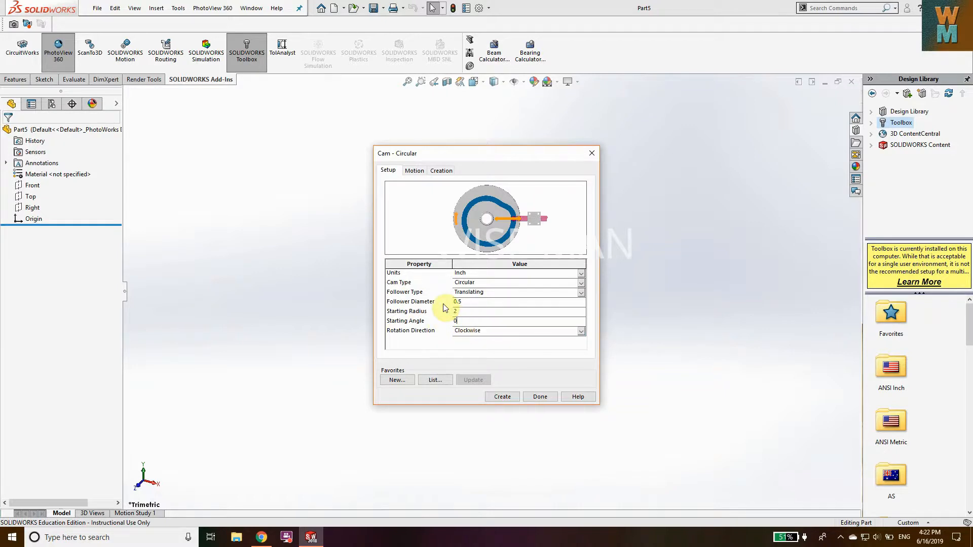
pyautogui.click(398, 340)
# Examine the cam's motion table and the list of favorite cam templates
pyautogui.click(414, 171)
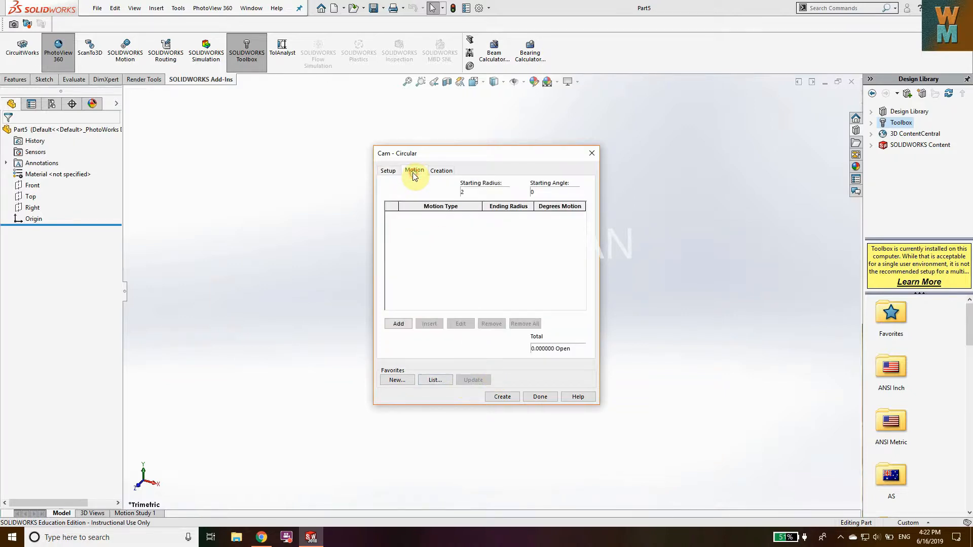
pyautogui.click(428, 381)
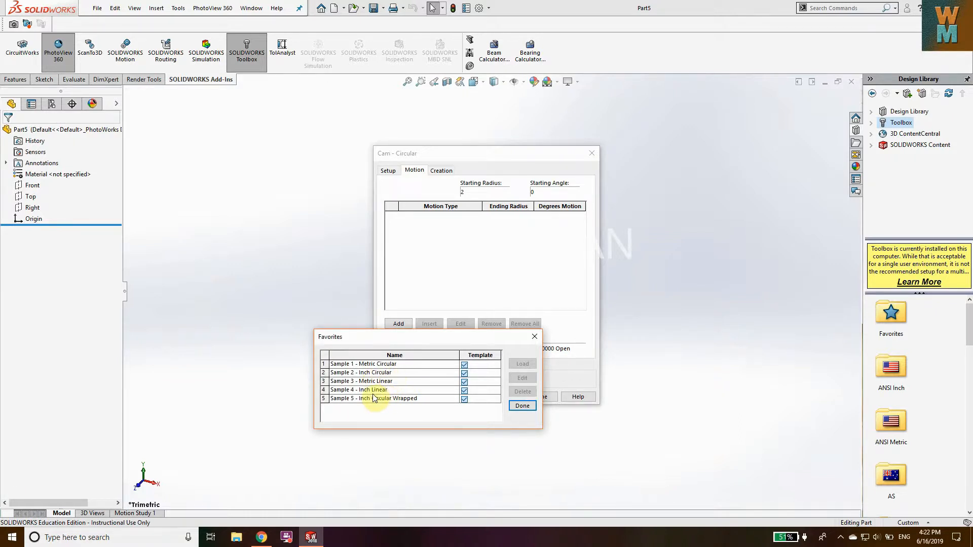
pyautogui.click(518, 406)
# Load the favorite template Sample 2 - Inch Circular into the cam setup
pyautogui.click(389, 169)
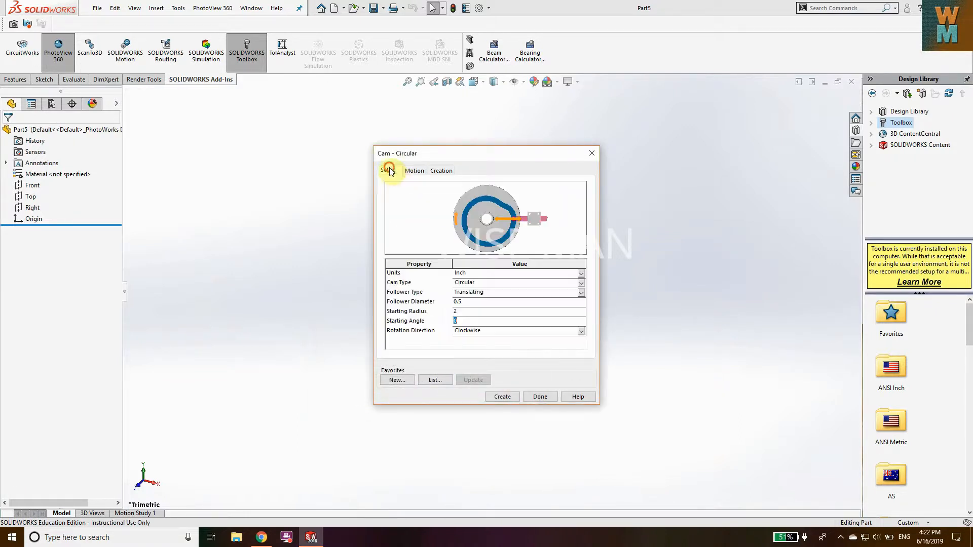
pyautogui.click(435, 380)
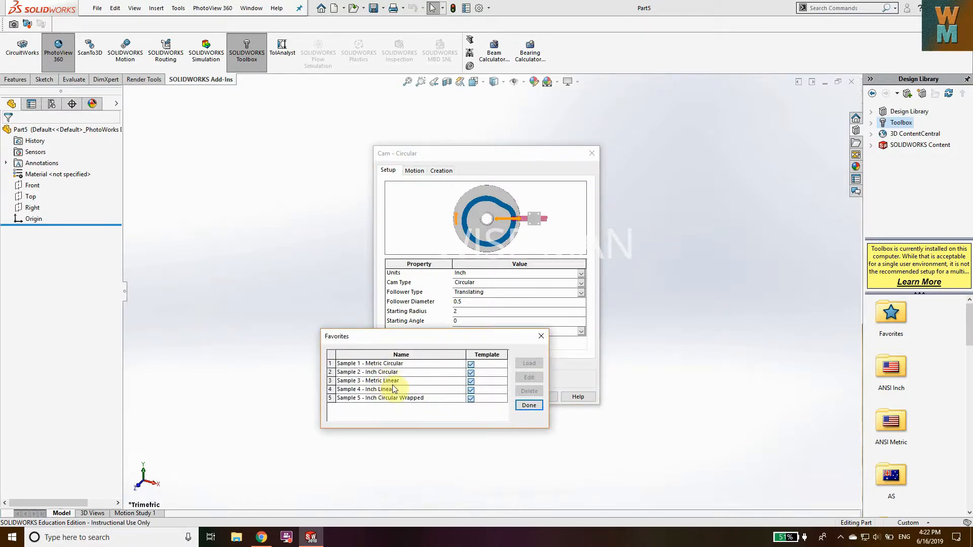
pyautogui.click(381, 372)
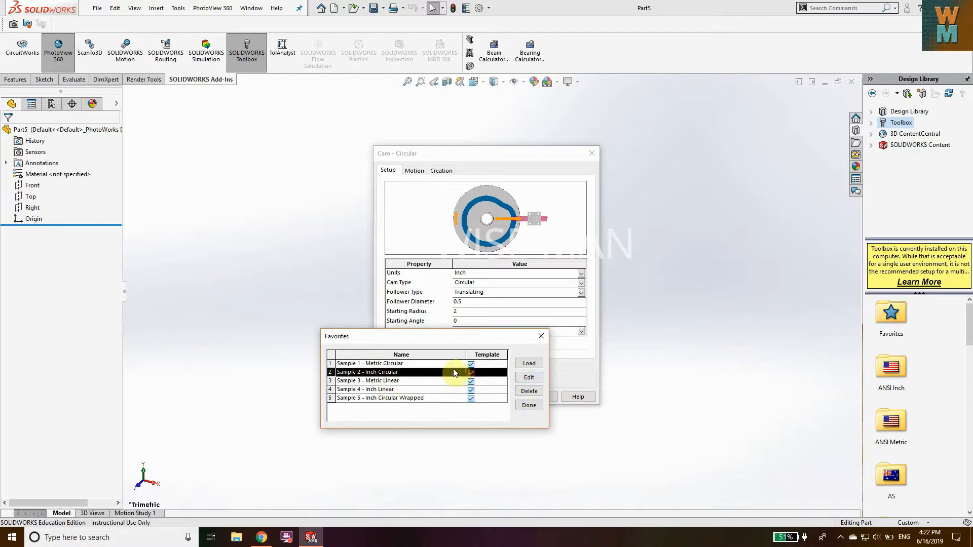
pyautogui.click(529, 364)
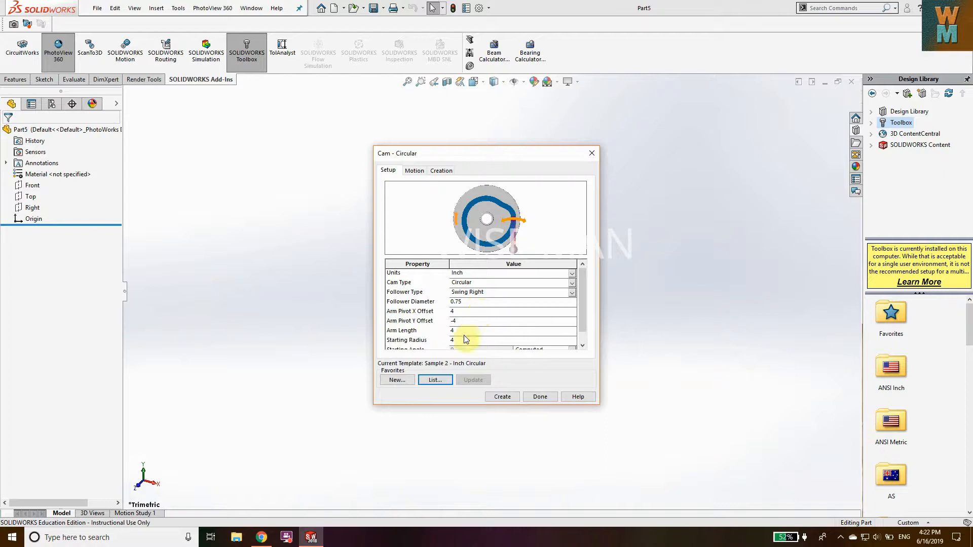
# Try the favorite template Sample 4 - Inch Linear in the cam setup
pyautogui.click(428, 380)
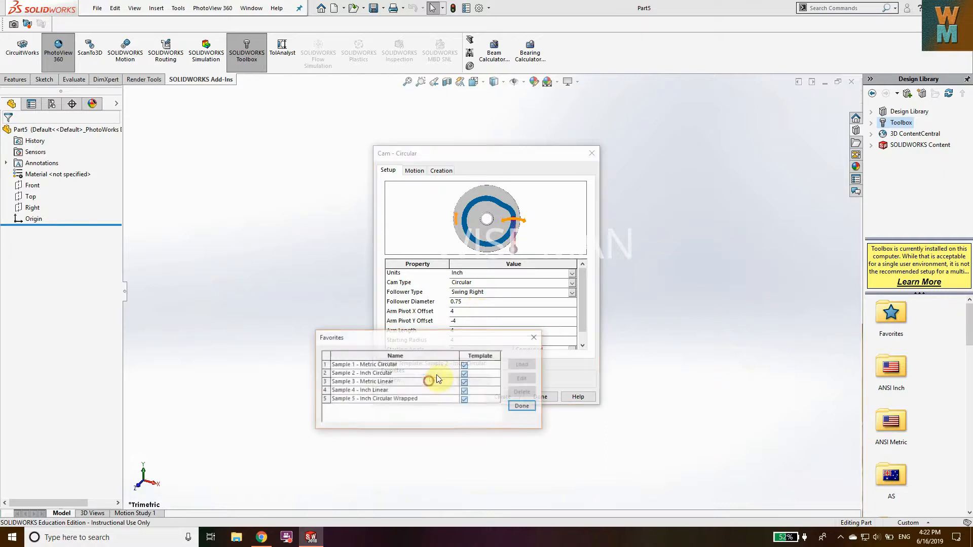
pyautogui.click(379, 391)
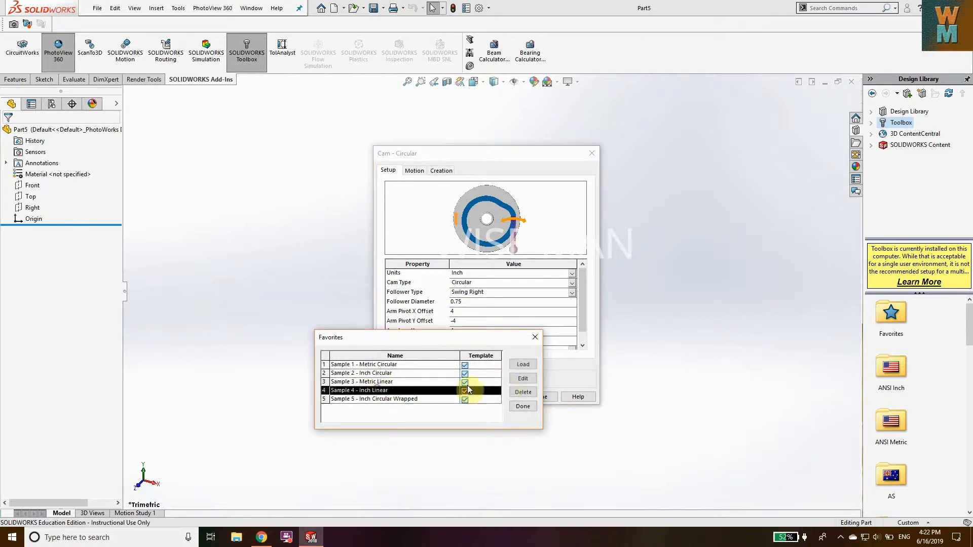
pyautogui.click(521, 365)
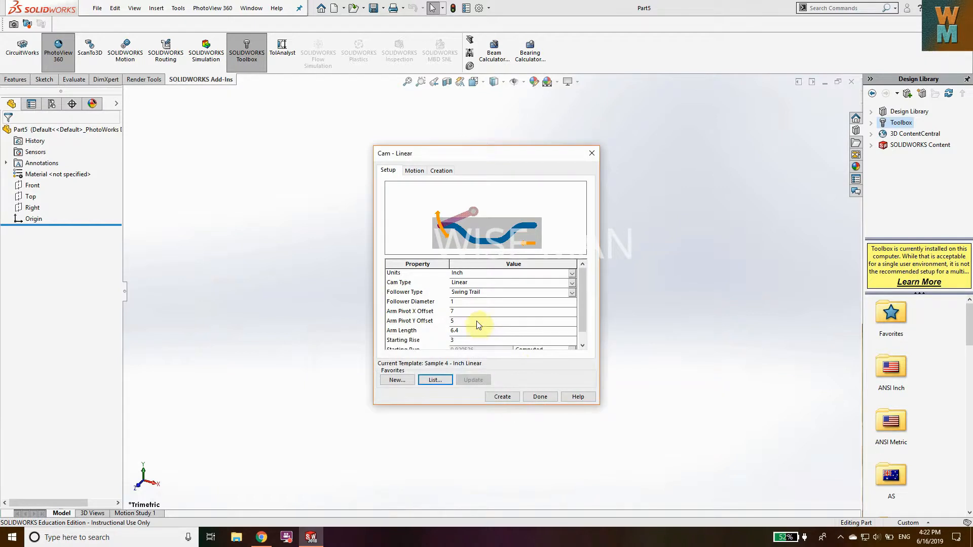
# Replace the linear cam setup with the favorite template Sample 2 - Inch Circular
pyautogui.click(430, 381)
pyautogui.click(400, 375)
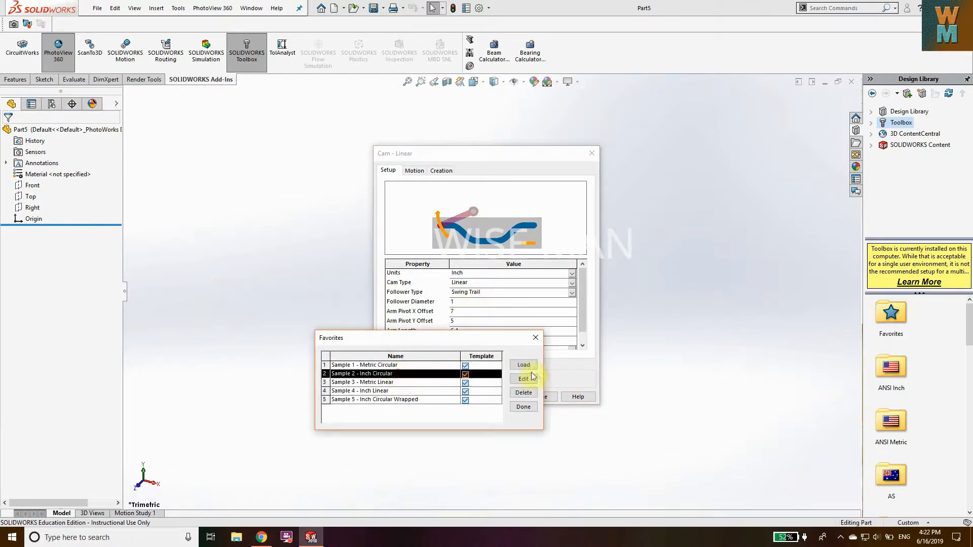
pyautogui.click(529, 369)
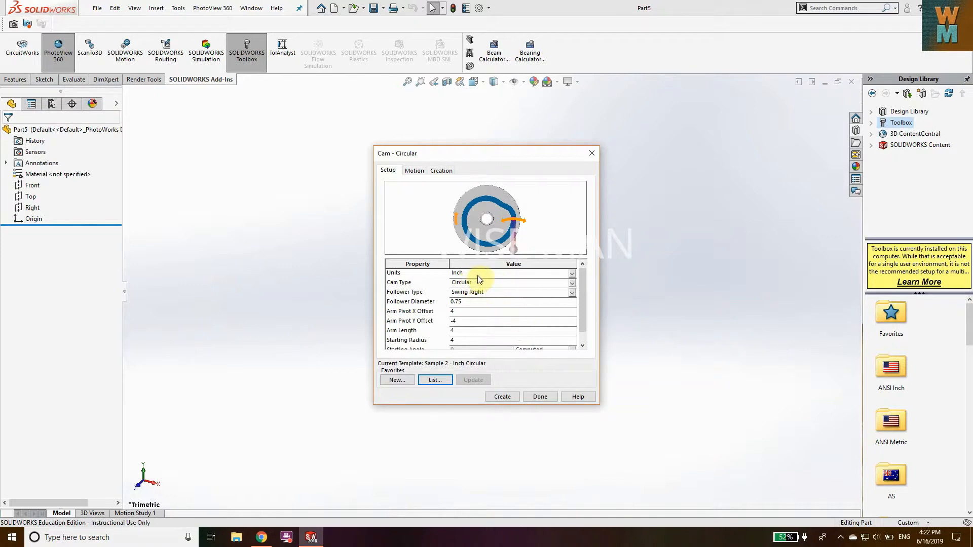
# Keep the cam type Circular and set the follower type to Translating
pyautogui.click(488, 283)
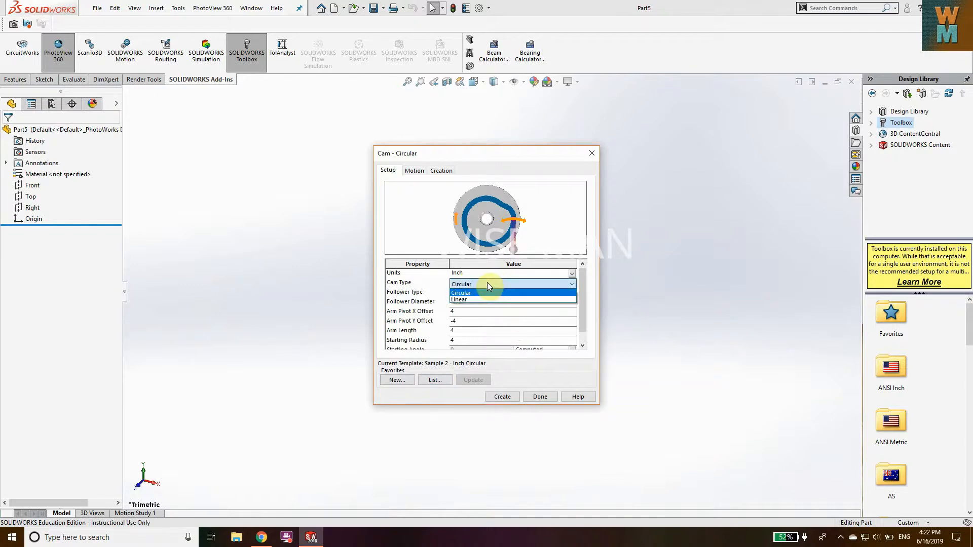
pyautogui.click(488, 284)
pyautogui.click(488, 293)
pyautogui.click(485, 304)
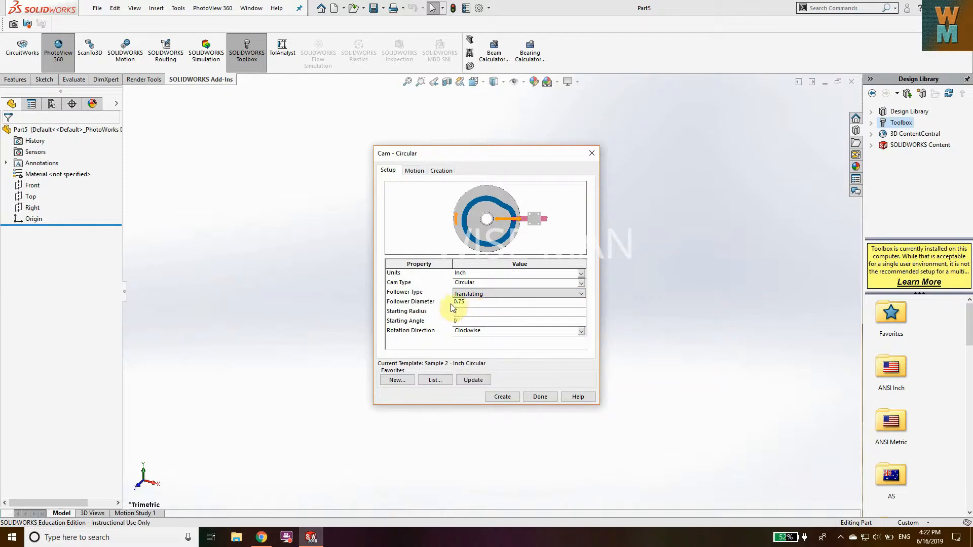
# Set the follower diameter to 0.5, starting radius to 2 and starting angle to 0, with Clockwise rotation
pyautogui.click(470, 302)
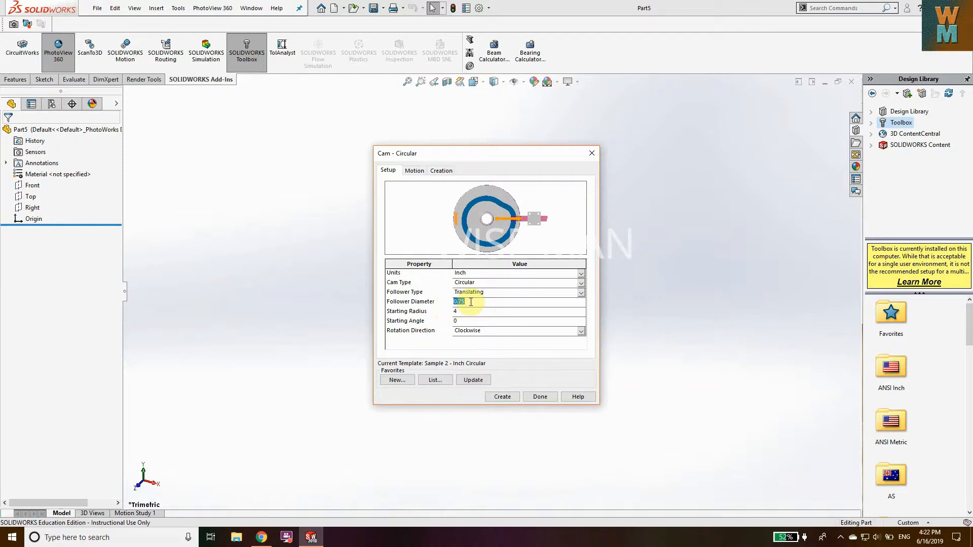
pyautogui.write('0.5')
pyautogui.click(459, 311)
pyautogui.click(468, 321)
pyautogui.click(482, 335)
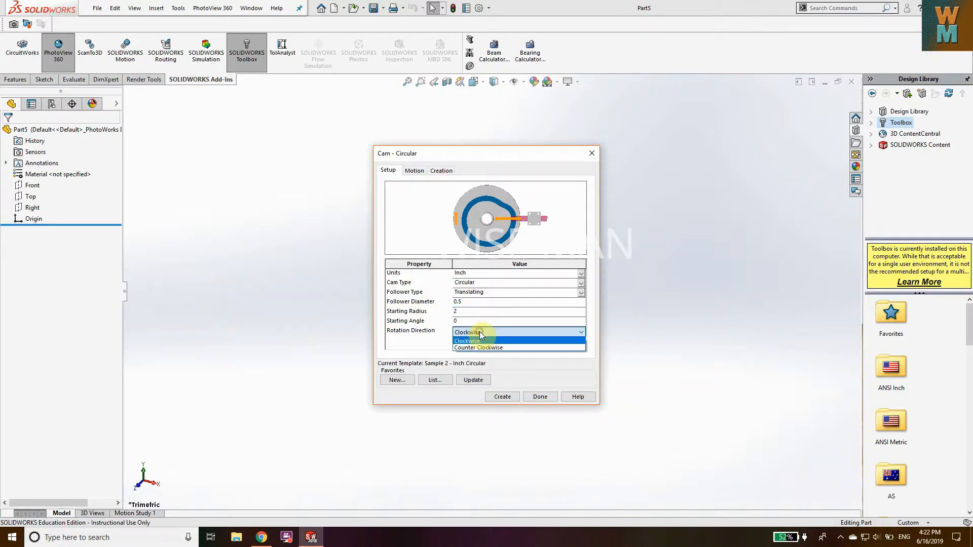
pyautogui.click(480, 337)
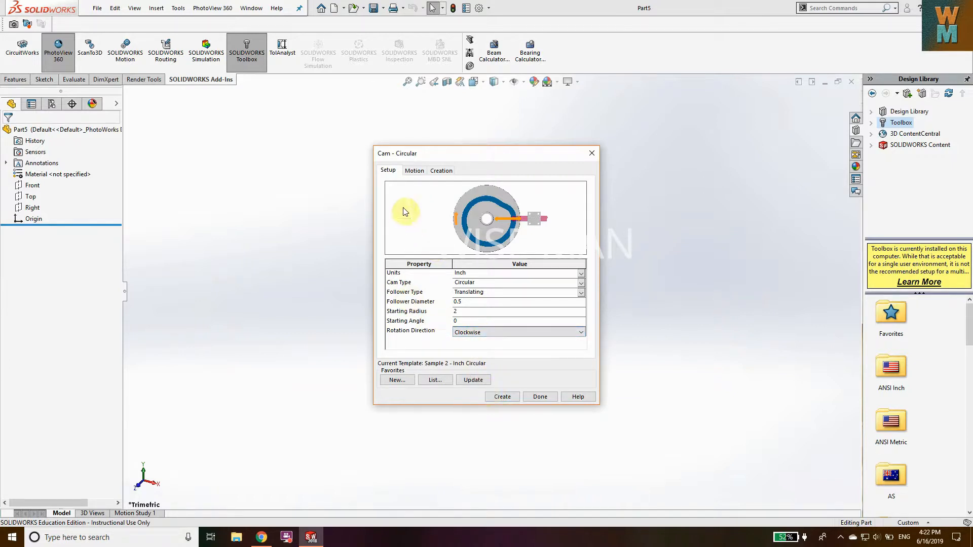
# Remove all the template's motion segments from the cam's motion table
pyautogui.click(414, 171)
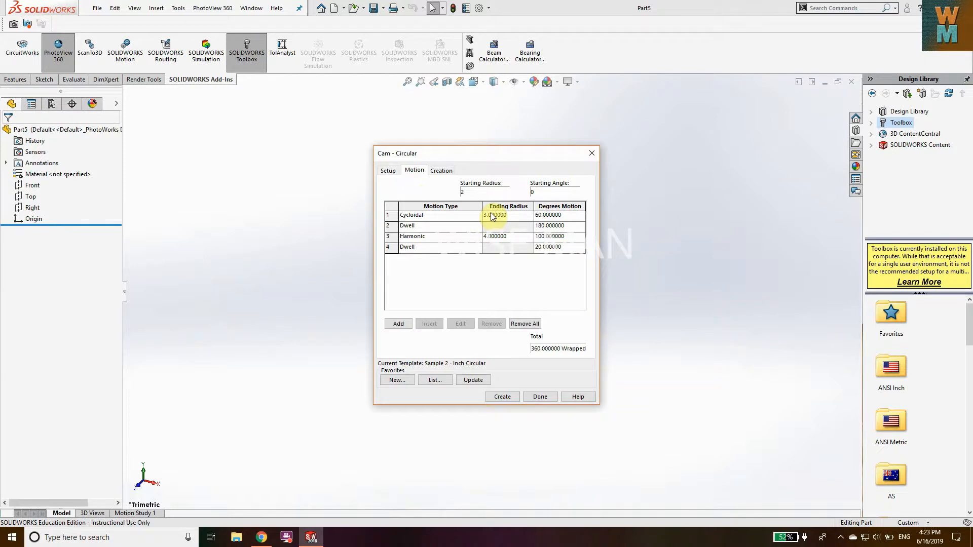
pyautogui.click(525, 324)
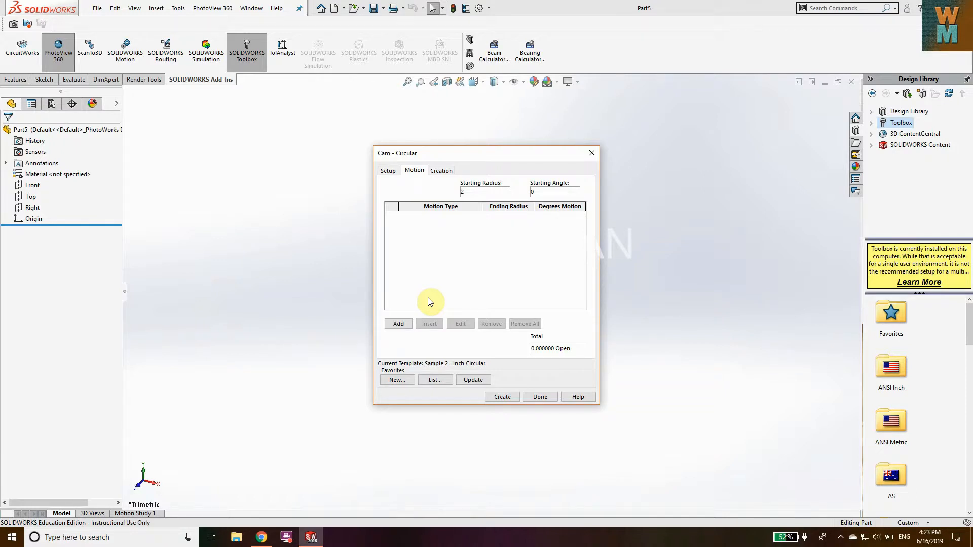
# Add a Harmonic motion segment to the cam with an ending radius of 2.5 over 90 degrees
pyautogui.click(398, 323)
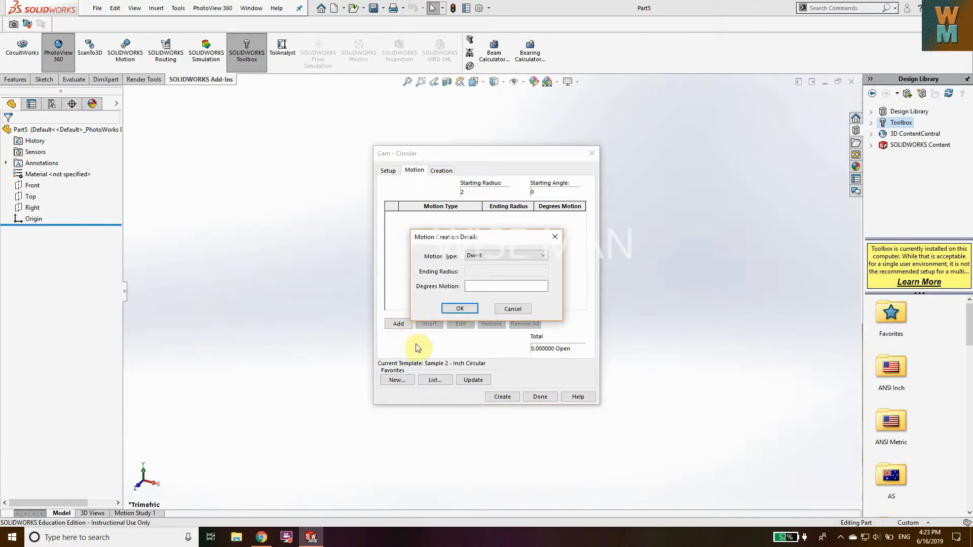
pyautogui.click(487, 256)
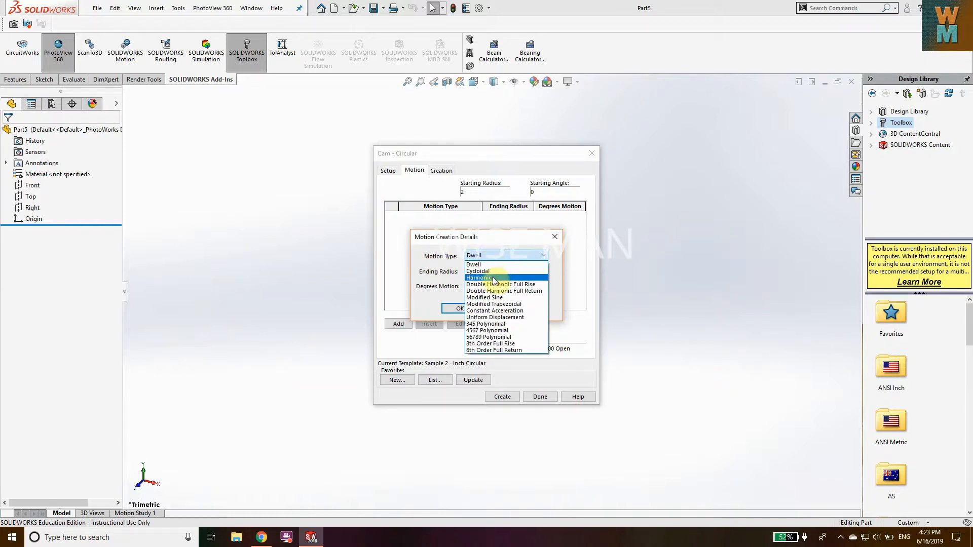
pyautogui.click(487, 264)
pyautogui.click(490, 272)
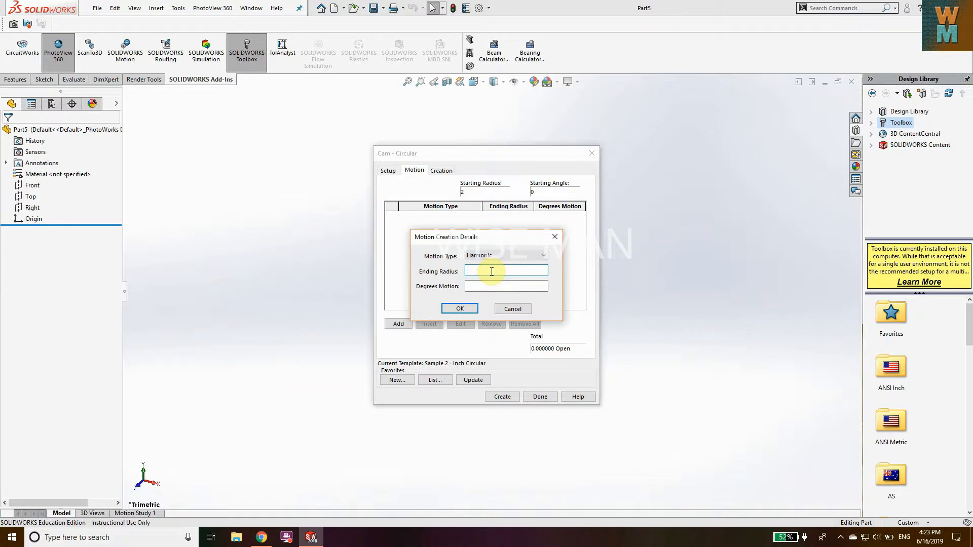
pyautogui.write('2.5')
pyautogui.click(477, 288)
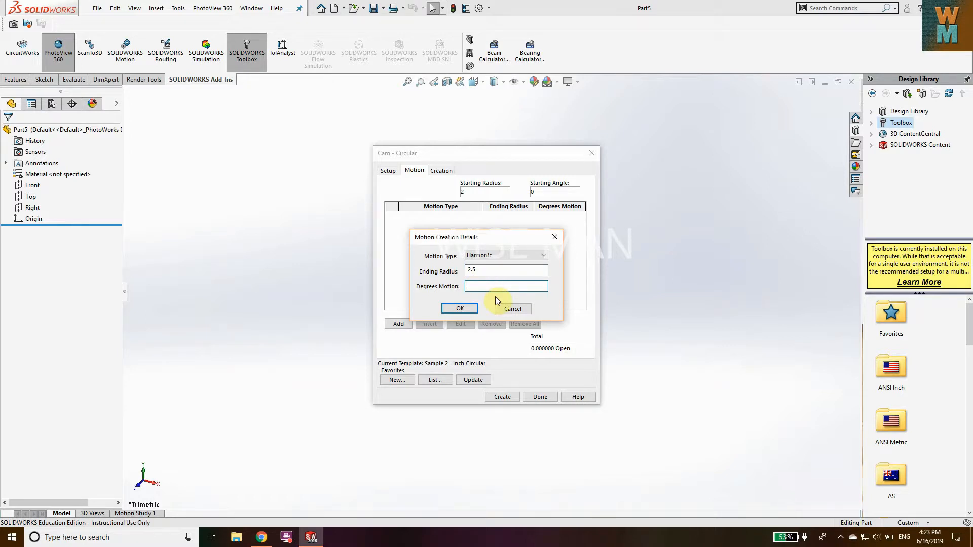
pyautogui.write('90')
pyautogui.click(450, 310)
# Add a Dwell motion segment of 180 degrees after the first harmonic segment
pyautogui.click(398, 323)
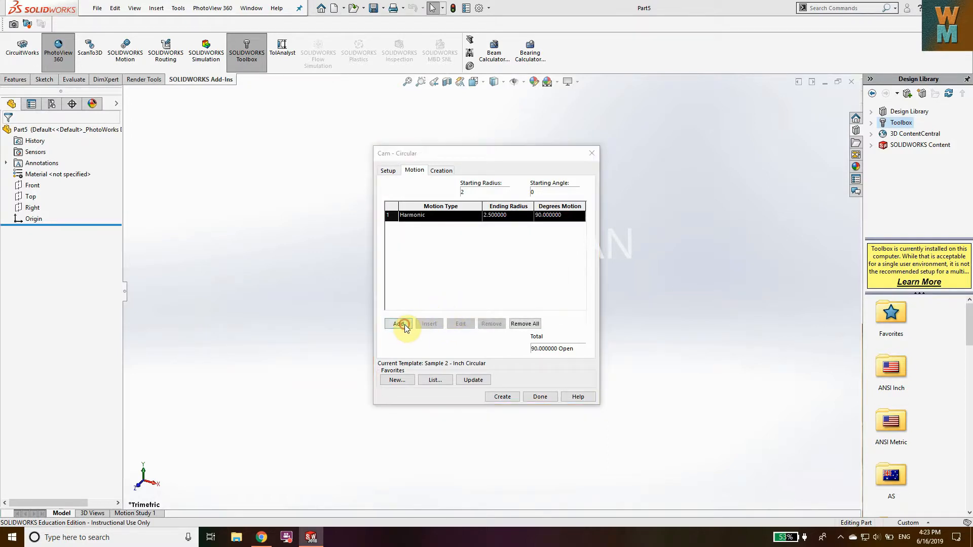
pyautogui.click(484, 287)
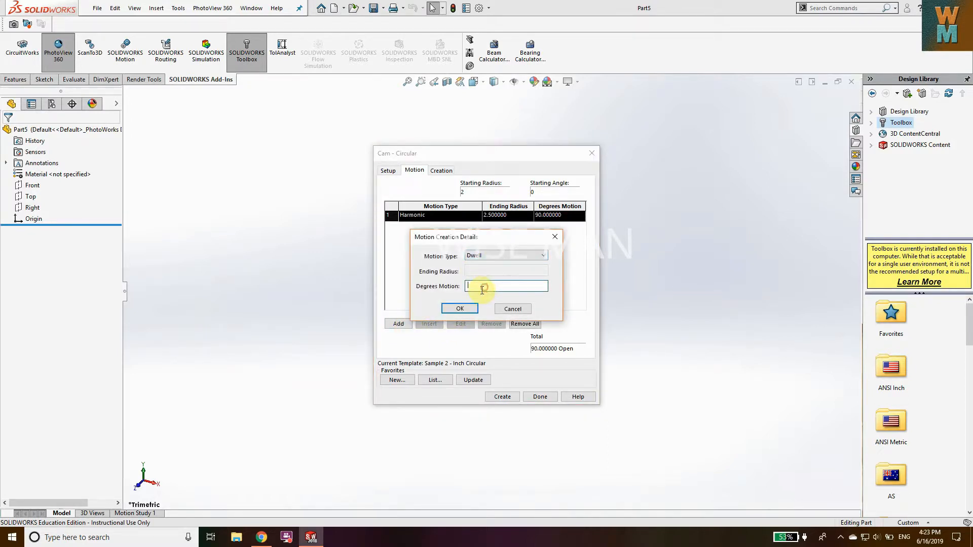
pyautogui.write('180')
pyautogui.press('Return')
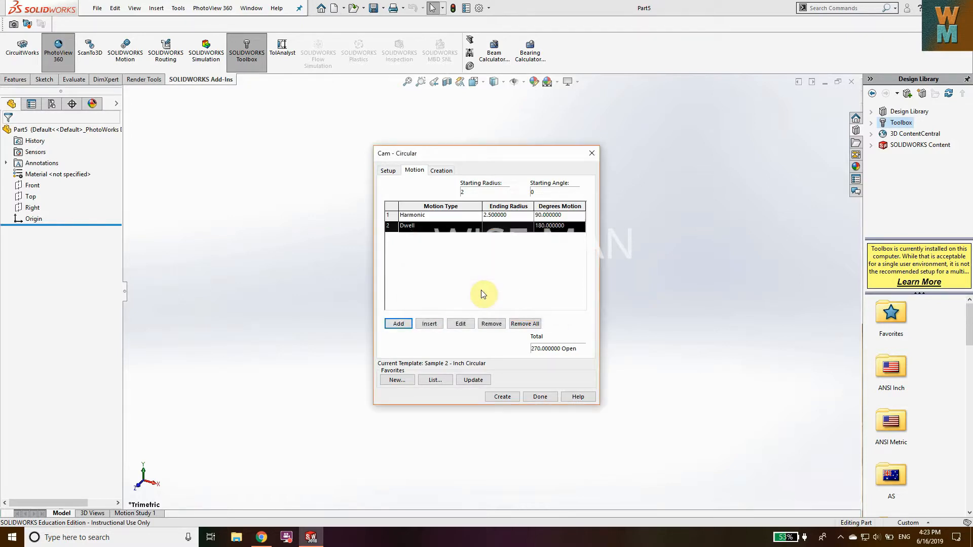
# Add a Harmonic motion segment with an ending radius of 2 over 45 degrees, followed by a 45-degree Dwell segment
pyautogui.click(397, 326)
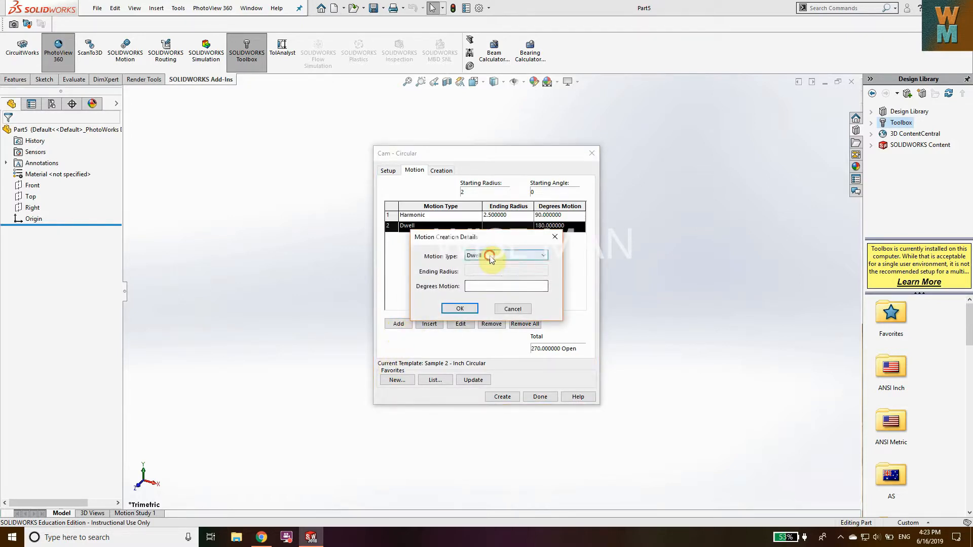
pyautogui.click(490, 256)
pyautogui.click(492, 271)
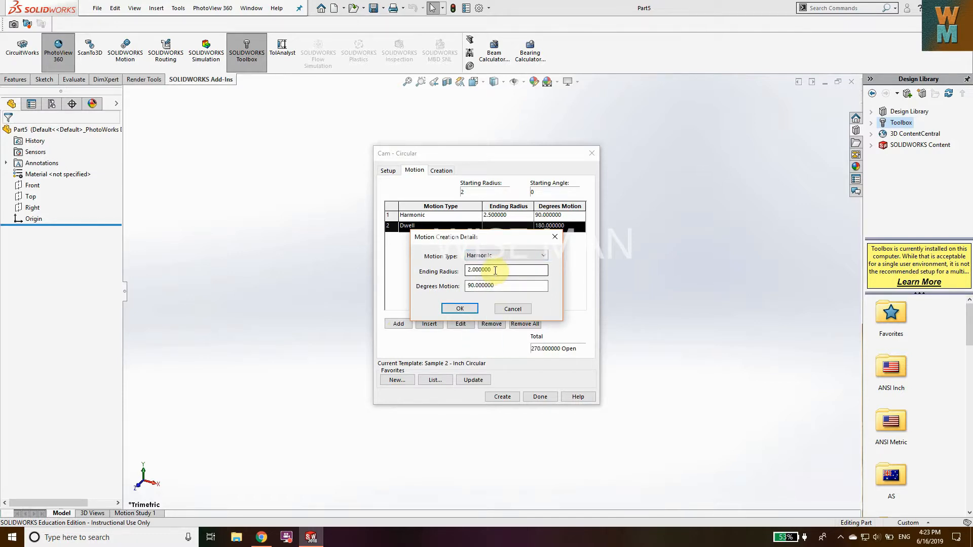
pyautogui.moveTo(500, 287); pyautogui.dragTo(425, 277)
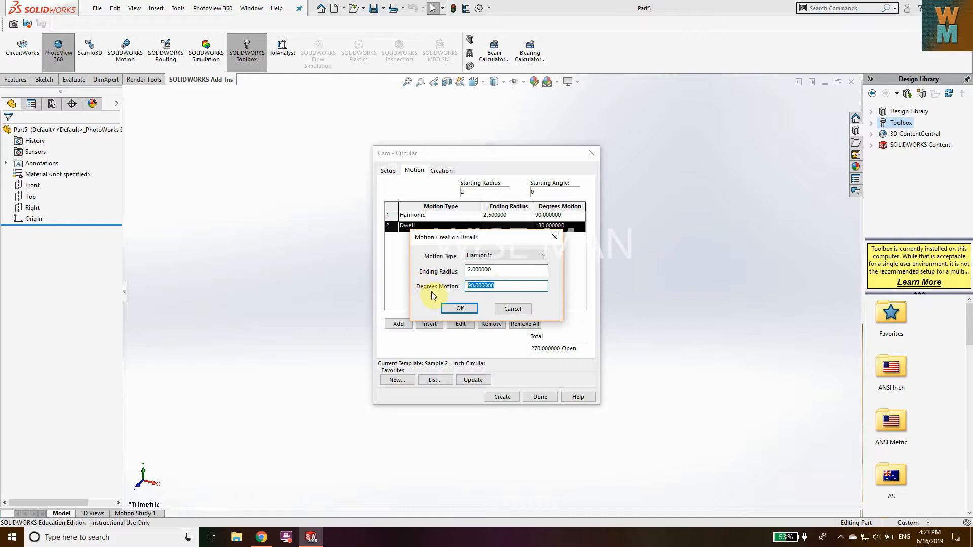
pyautogui.write('45')
pyautogui.click(451, 311)
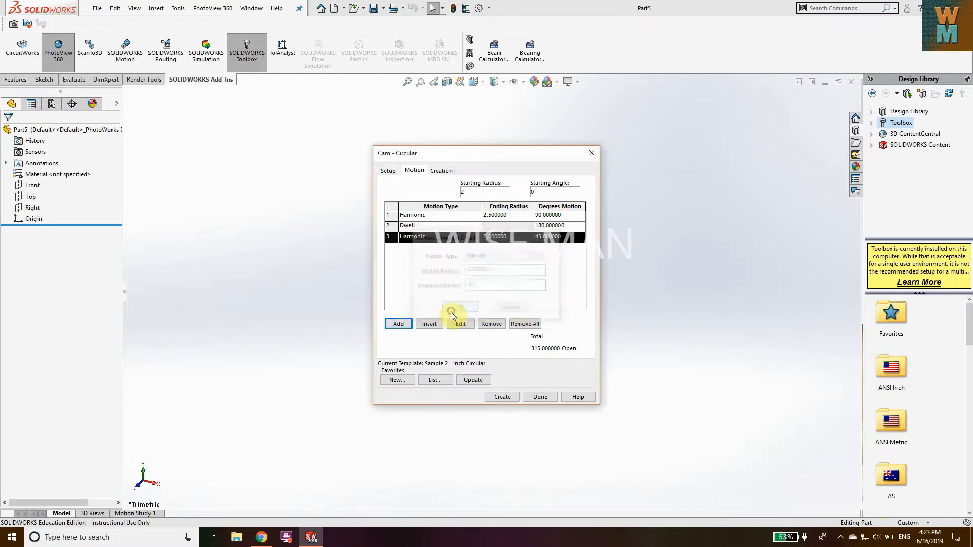
pyautogui.click(401, 325)
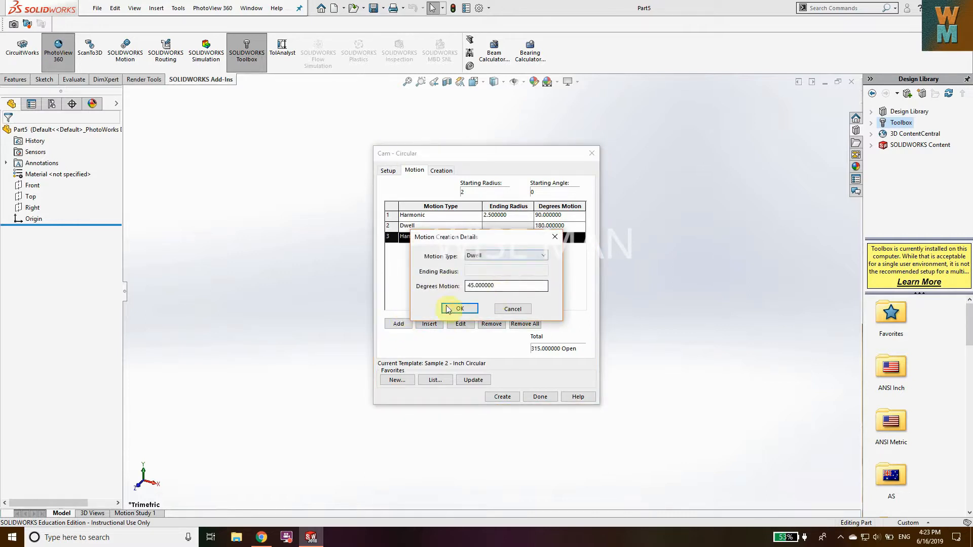
pyautogui.click(460, 310)
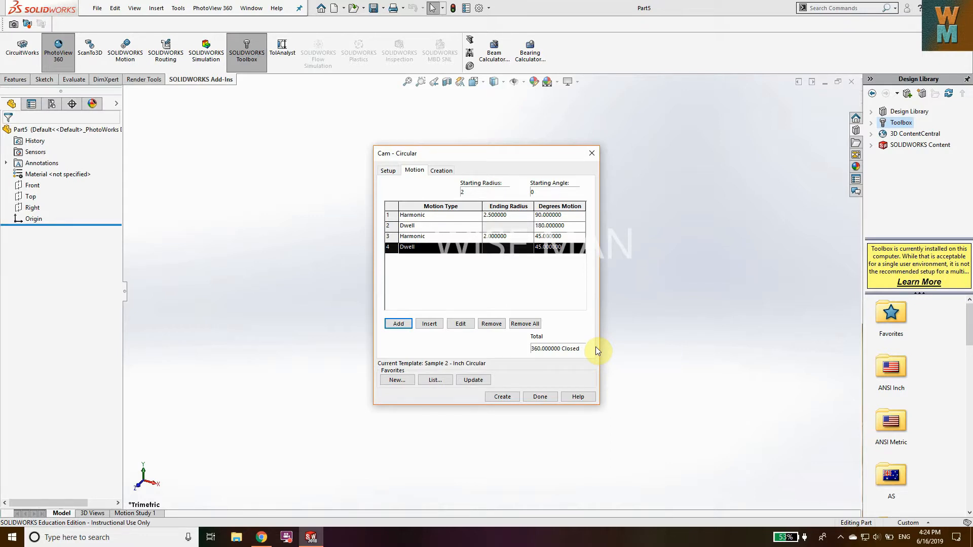
# Review the blank, near hub, far hub and fillet dimensions in the cam's creation properties
pyautogui.click(449, 170)
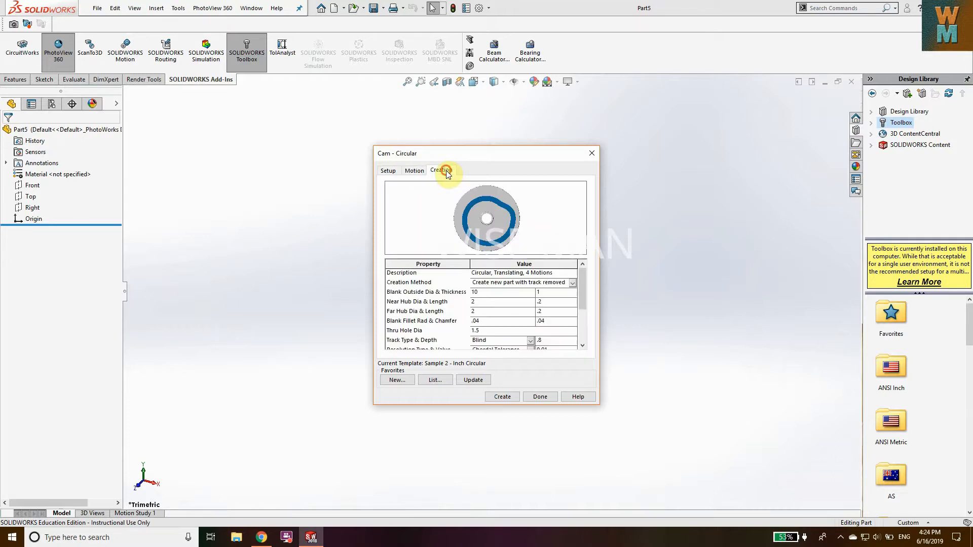
pyautogui.click(484, 292)
pyautogui.click(548, 293)
pyautogui.click(552, 300)
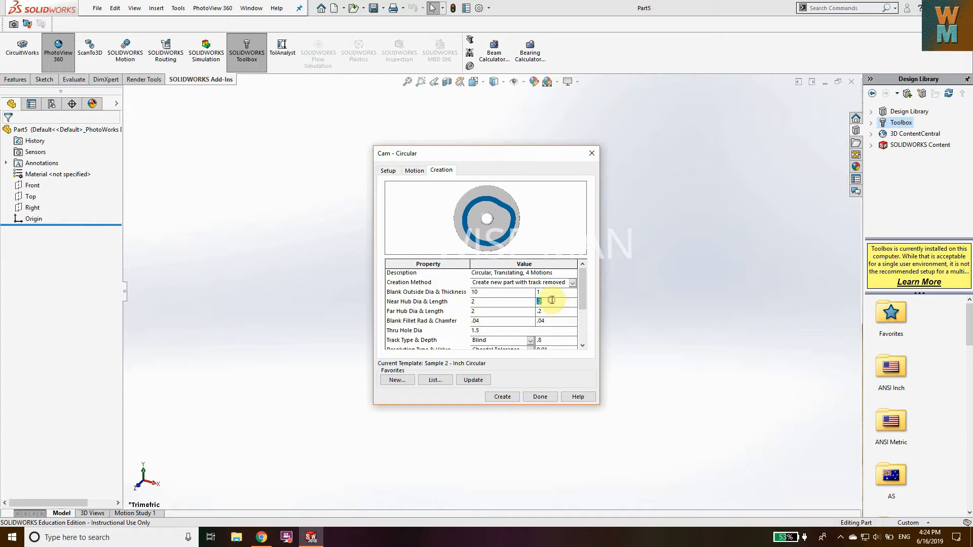
pyautogui.click(478, 313)
pyautogui.click(540, 313)
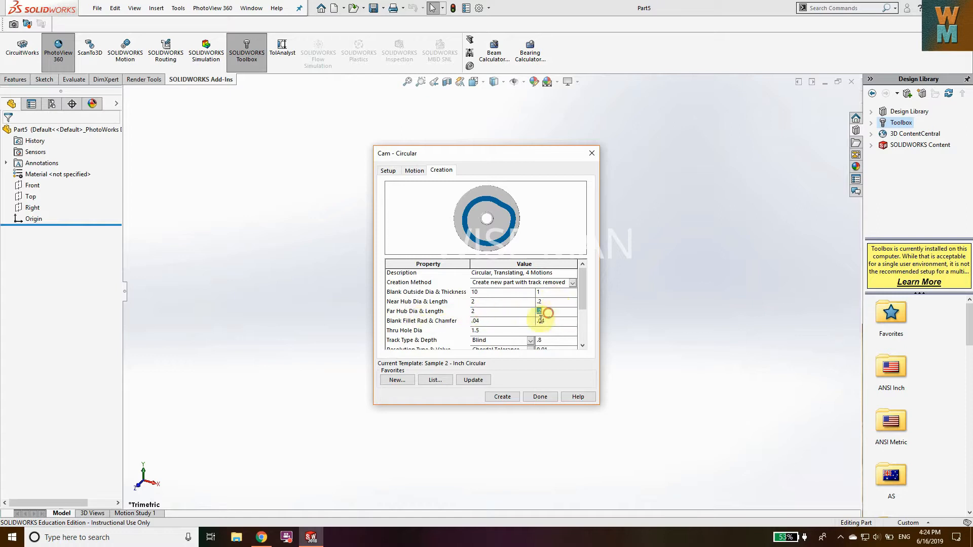
pyautogui.click(499, 322)
# Set the cam's track type to Thru and keep the resolution type at Chordal Tolerance
pyautogui.click(502, 340)
pyautogui.click(497, 358)
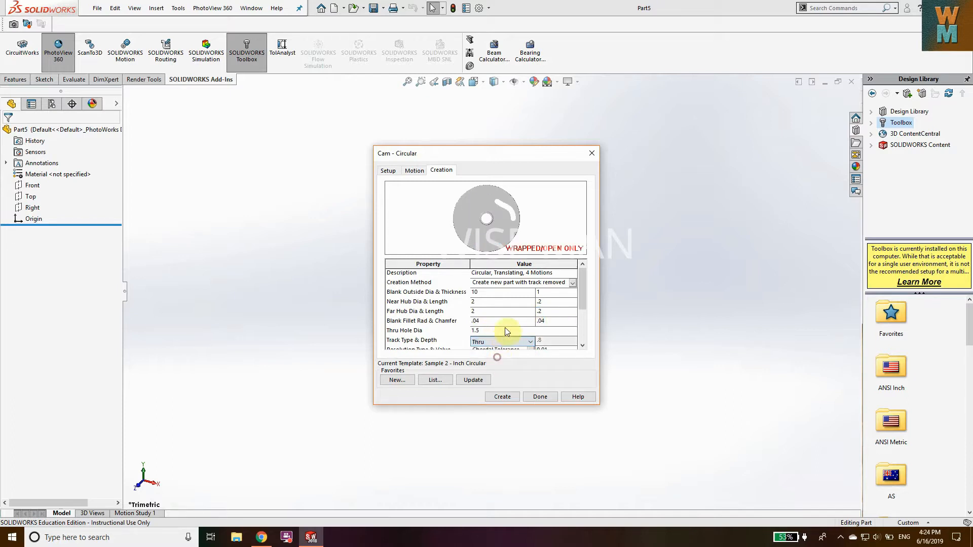
pyautogui.scroll(-2, 582, 300)
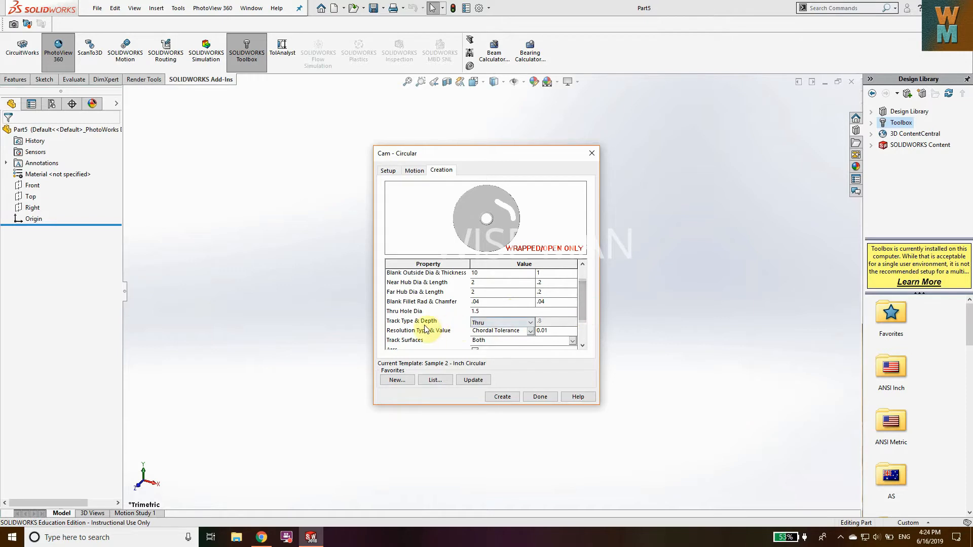
pyautogui.click(491, 332)
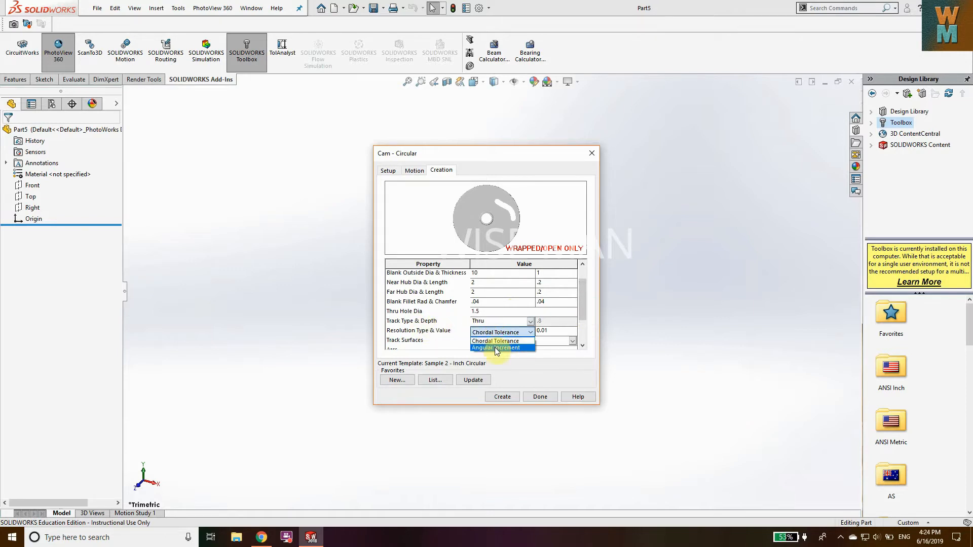
pyautogui.click(499, 347)
pyautogui.click(499, 332)
pyautogui.click(497, 340)
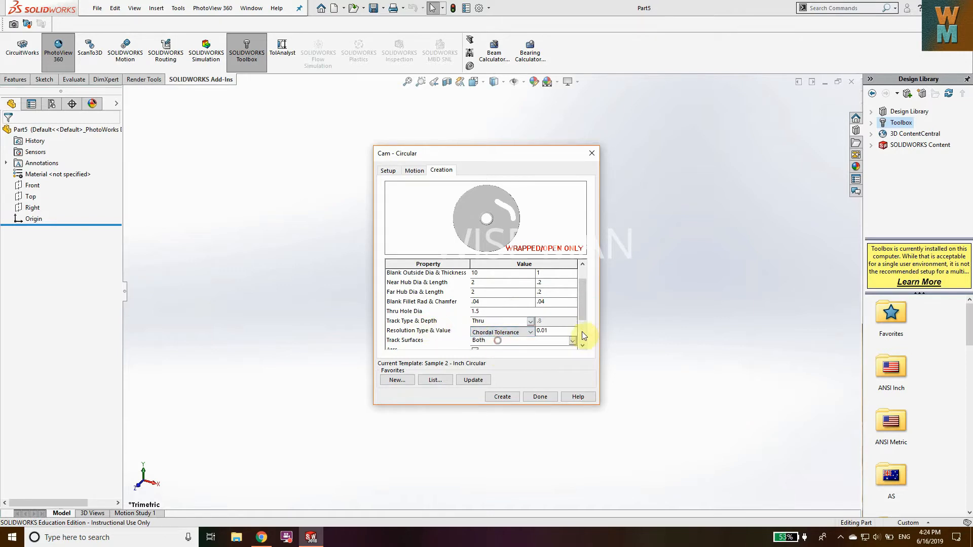
# Set the track surfaces to Inner, then create the cam as a new part and close the cam tool
pyautogui.click(535, 340)
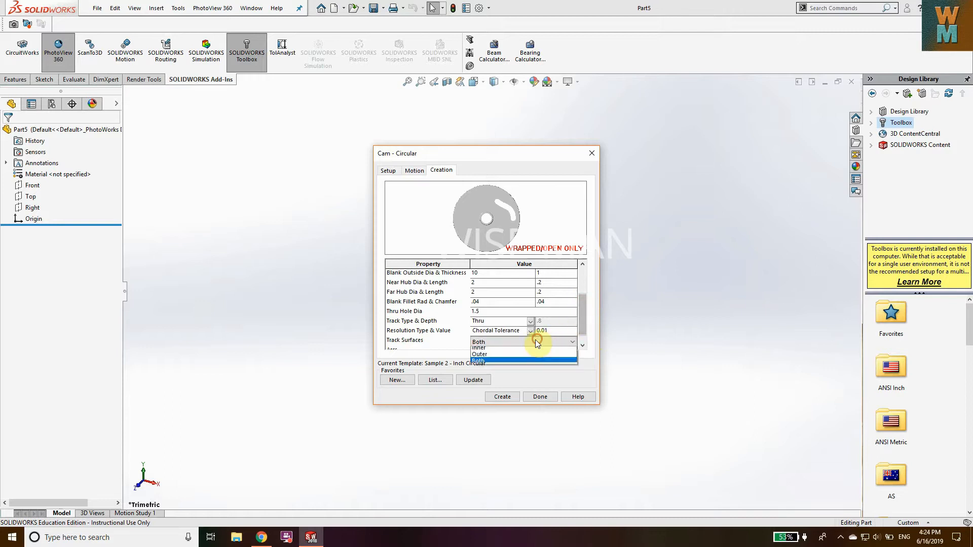
pyautogui.click(512, 350)
pyautogui.scroll(-1, 582, 309)
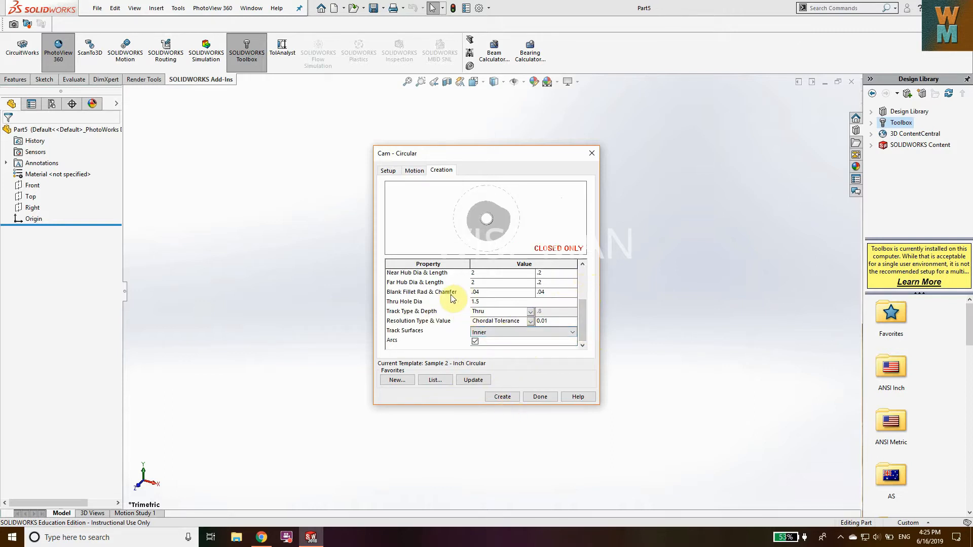
pyautogui.click(509, 396)
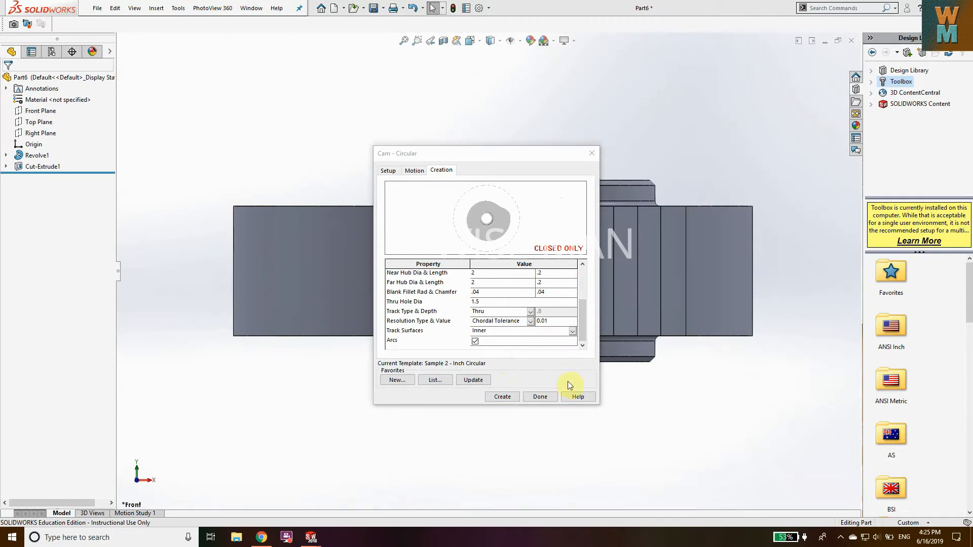
pyautogui.click(533, 397)
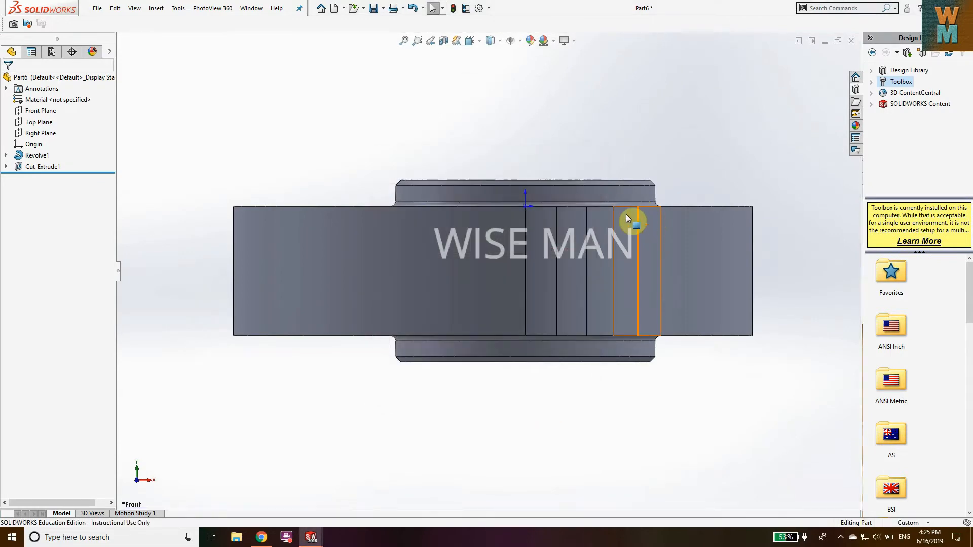
# Inspect the finished cam in a trimetric view, normal to the Top Plane and from rotated angles
pyautogui.moveTo(622, 136); pyautogui.dragTo(619, 108, button='right')
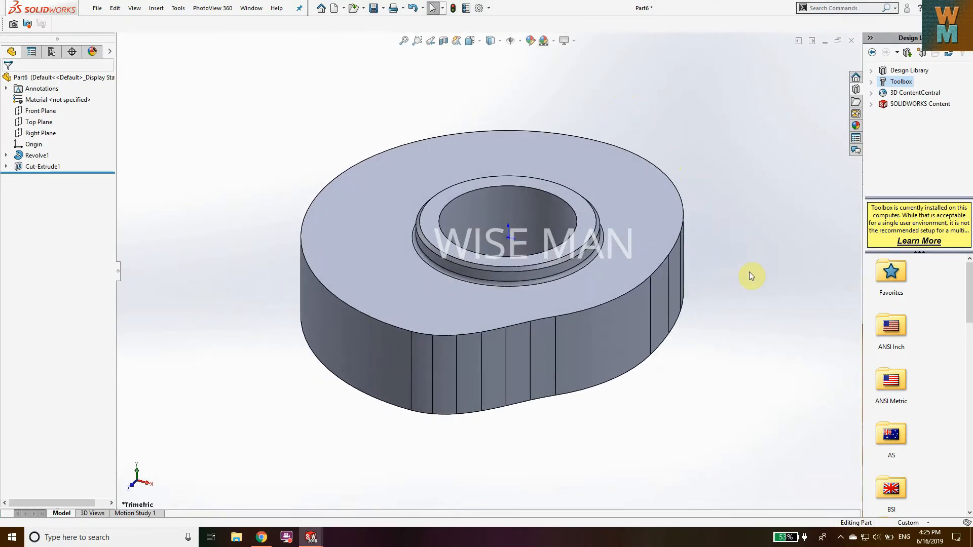
pyautogui.moveTo(749, 271); pyautogui.dragTo(729, 330, button='middle')
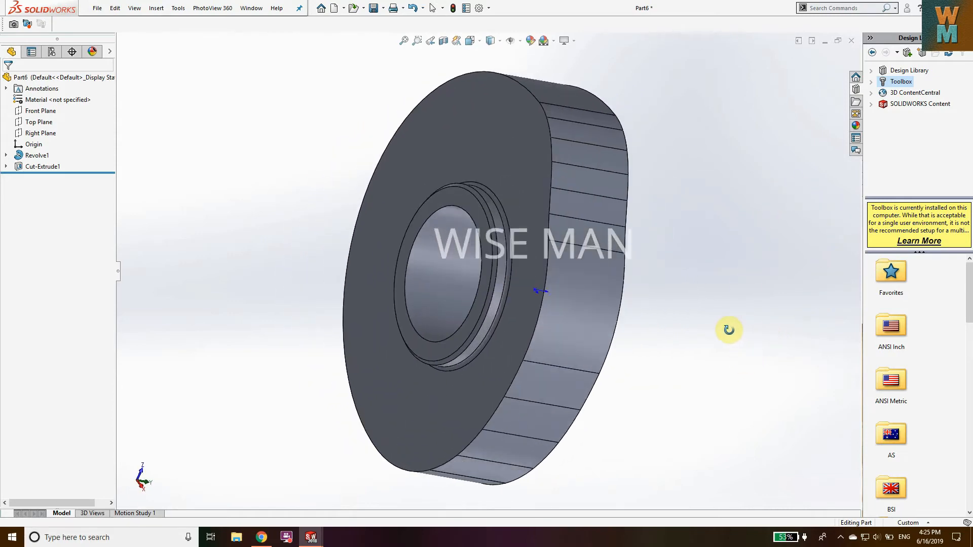
pyautogui.click(35, 124)
pyautogui.click(87, 110)
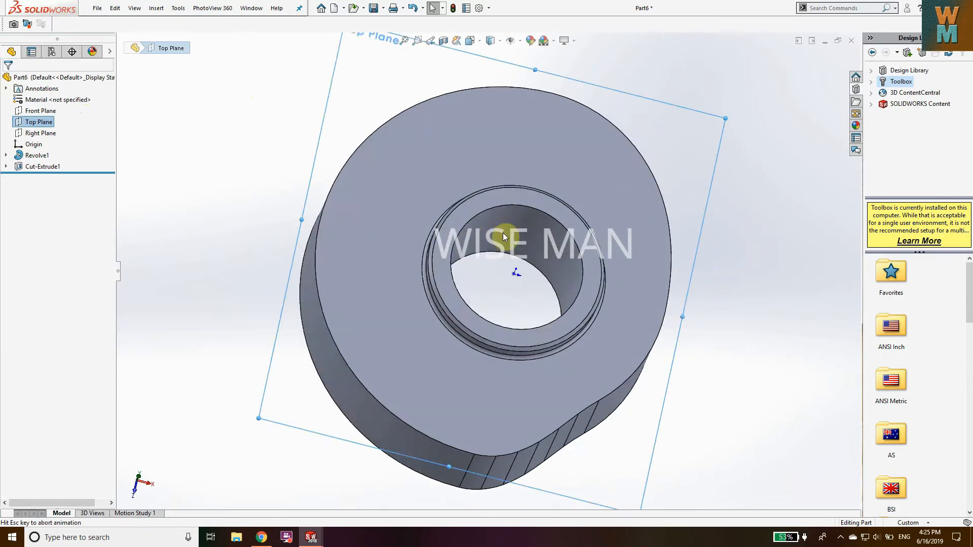
pyautogui.click(743, 138)
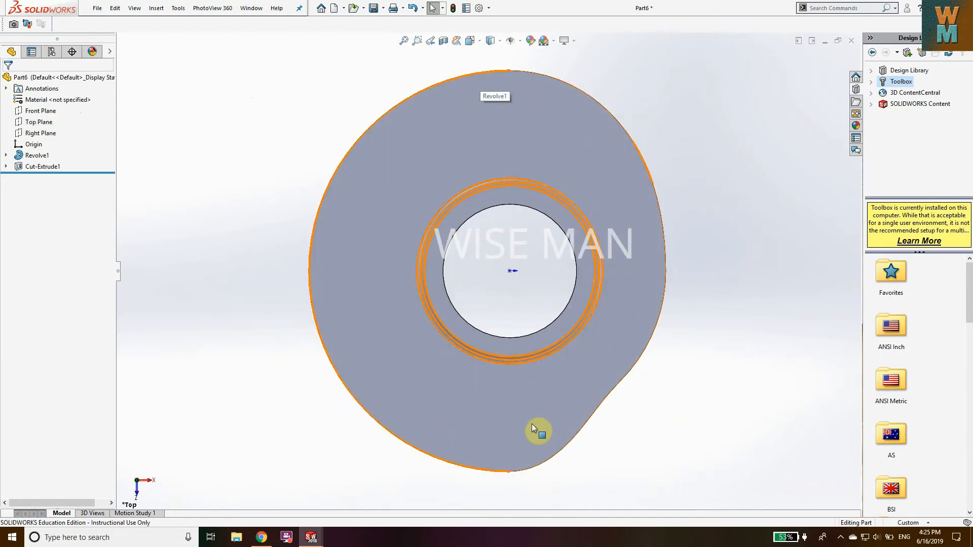
pyautogui.moveTo(738, 310); pyautogui.dragTo(703, 339, button='middle')
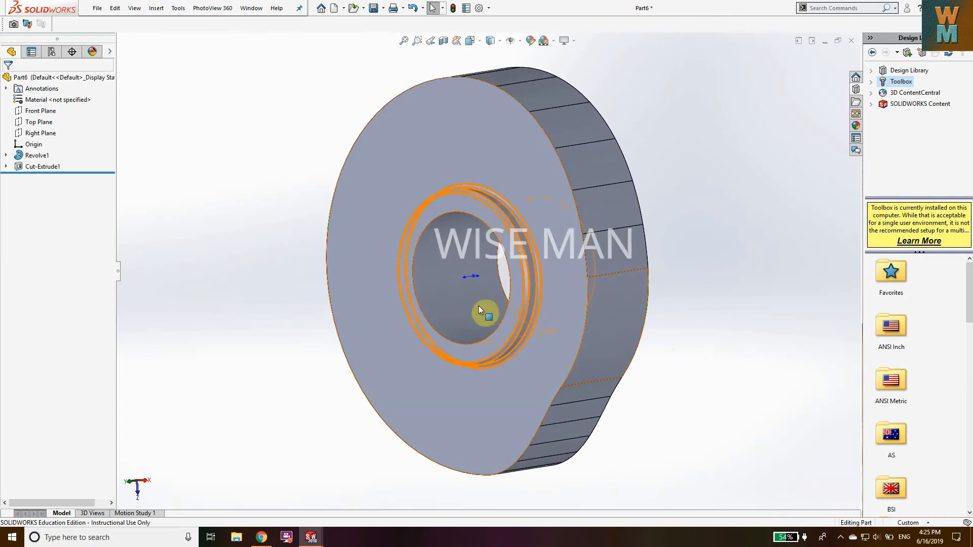